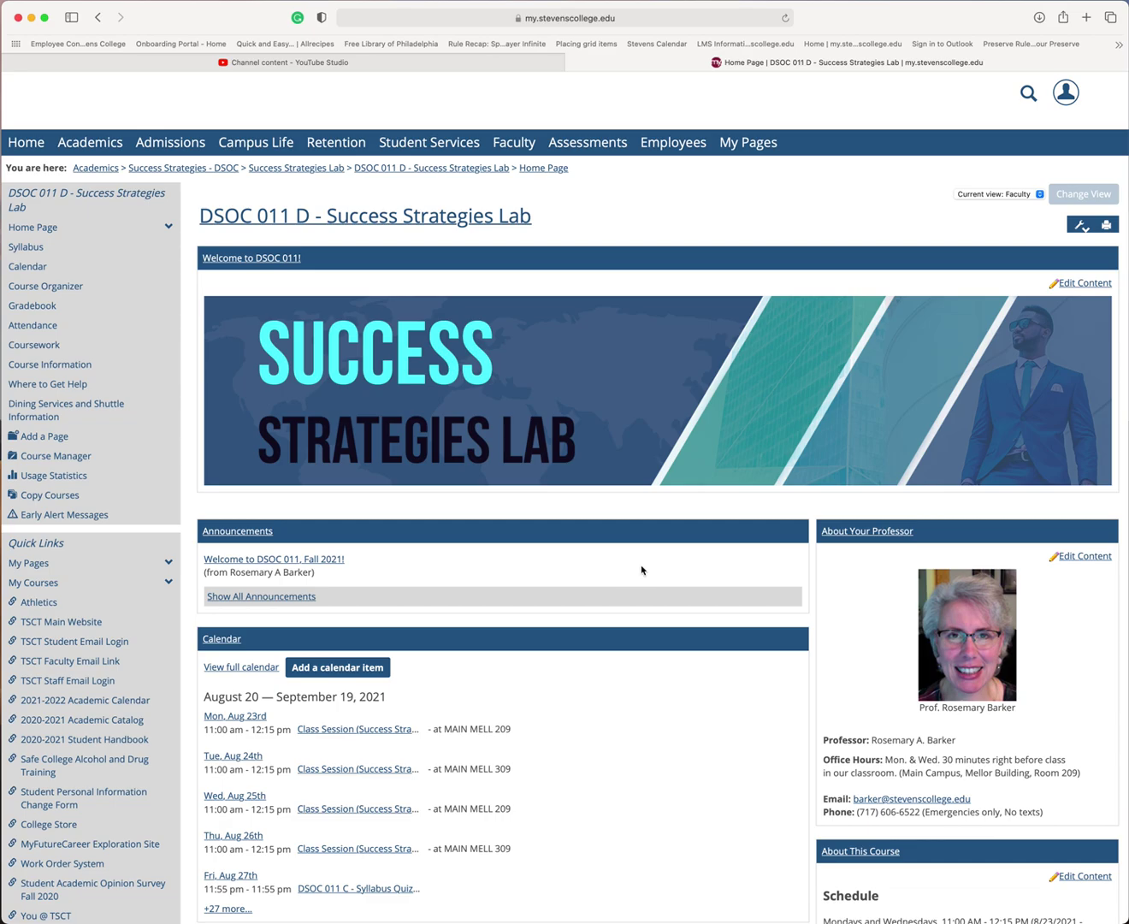
# Step: Open the Course Organizer page for DSOC 011 D - Success Strategies Lab from the sidebar
pyautogui.click(97, 295)
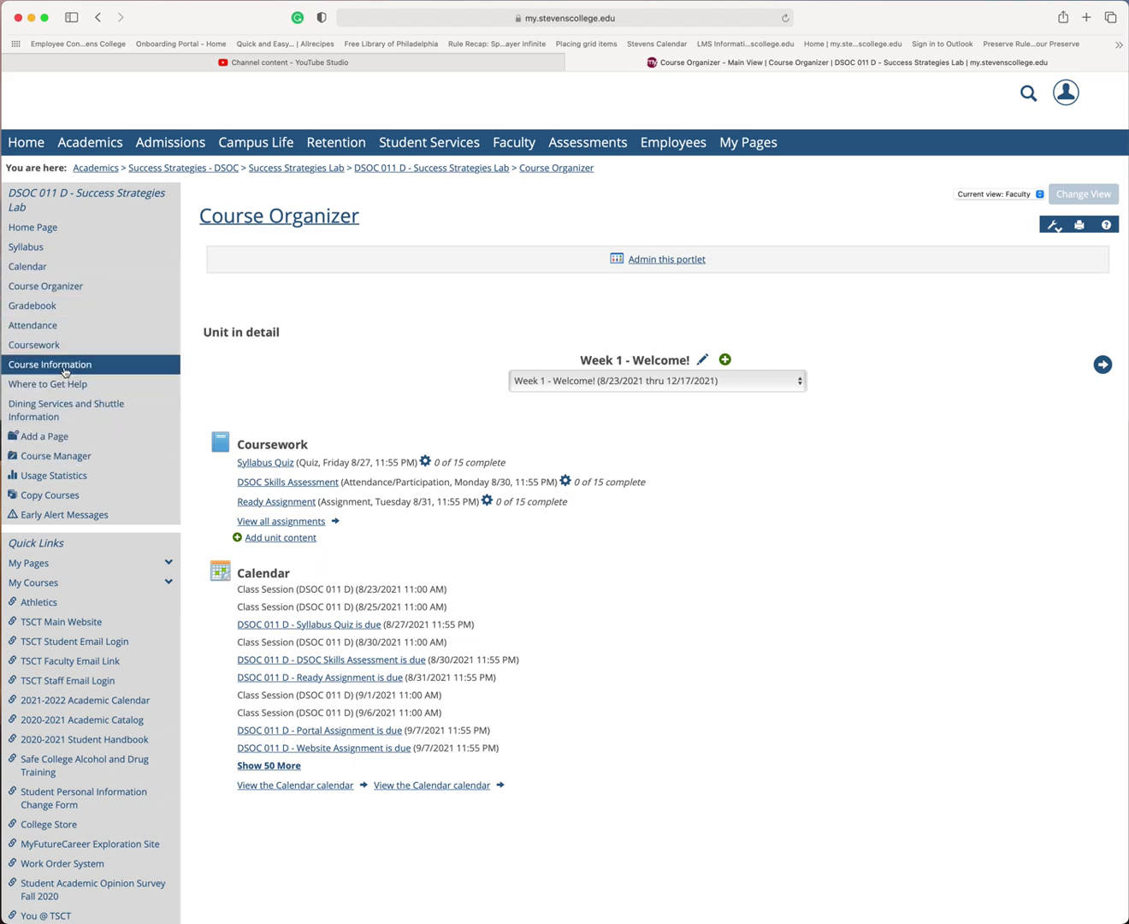
# Step: Go to Coursework and expand then collapse Weeks 2, 3 and 4 to review their assignments
pyautogui.click(47, 346)
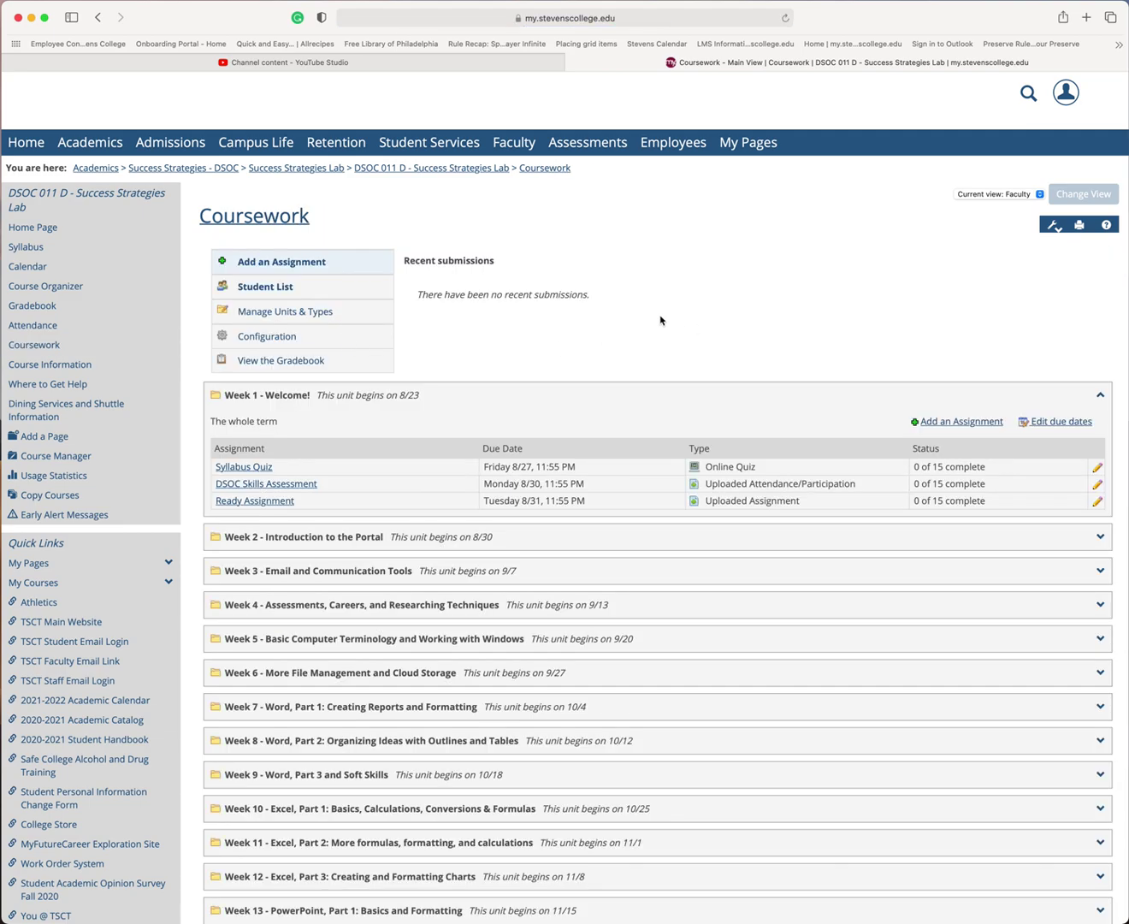
pyautogui.scroll(-5, 659, 321)
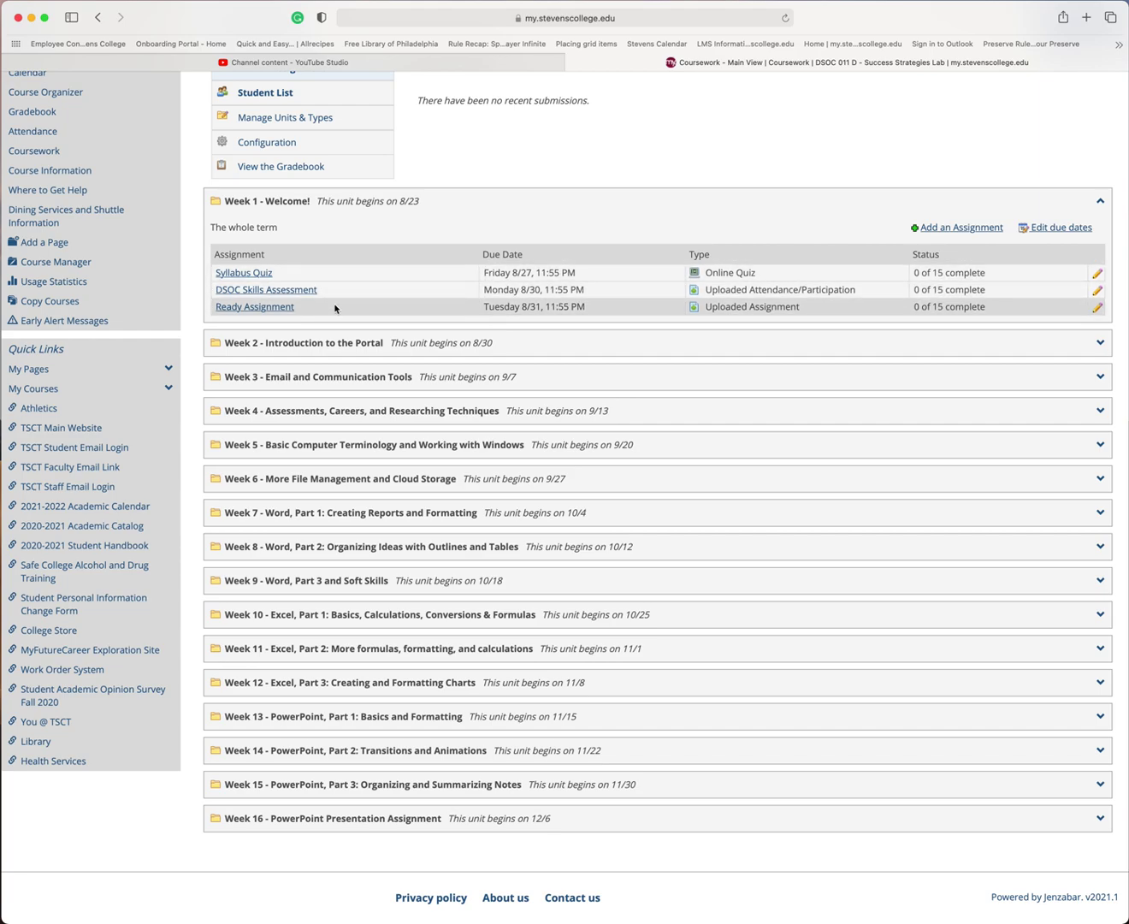
pyautogui.click(1101, 343)
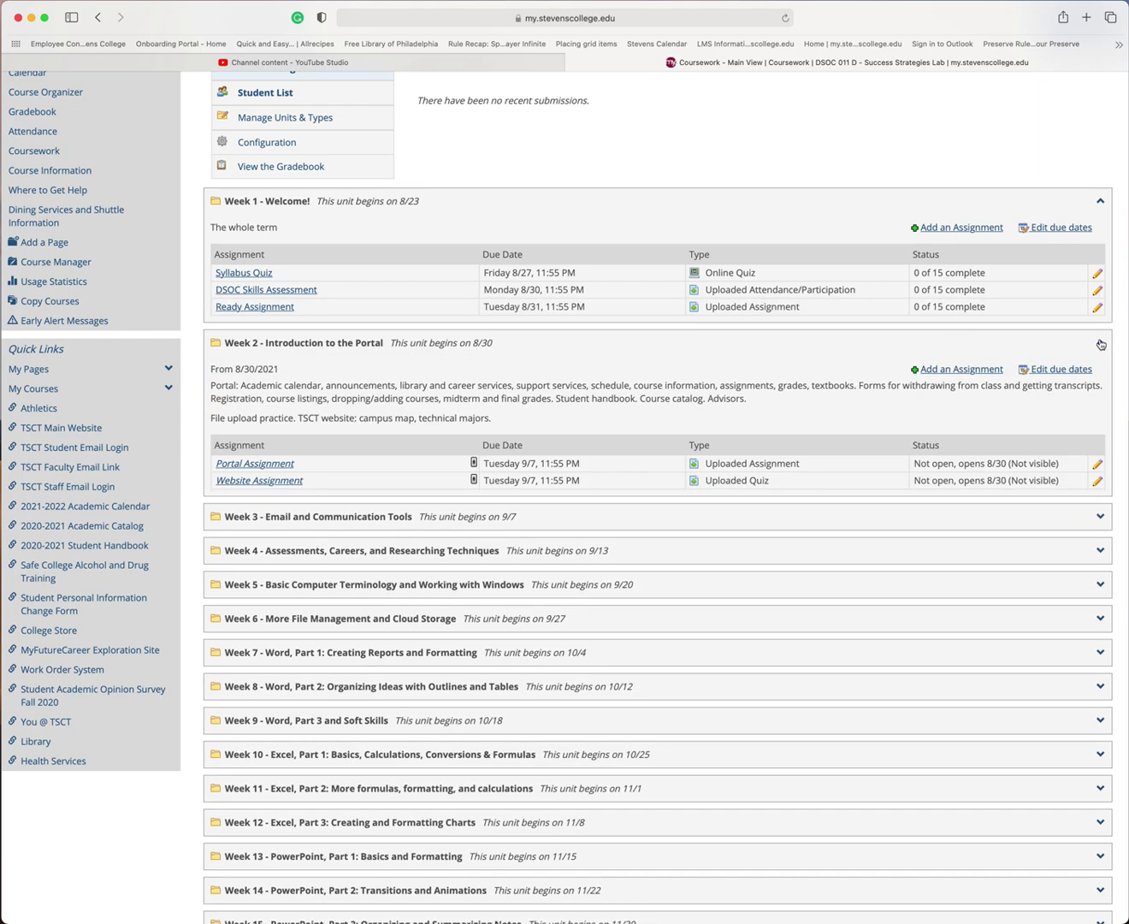
pyautogui.click(1100, 517)
pyautogui.click(1100, 695)
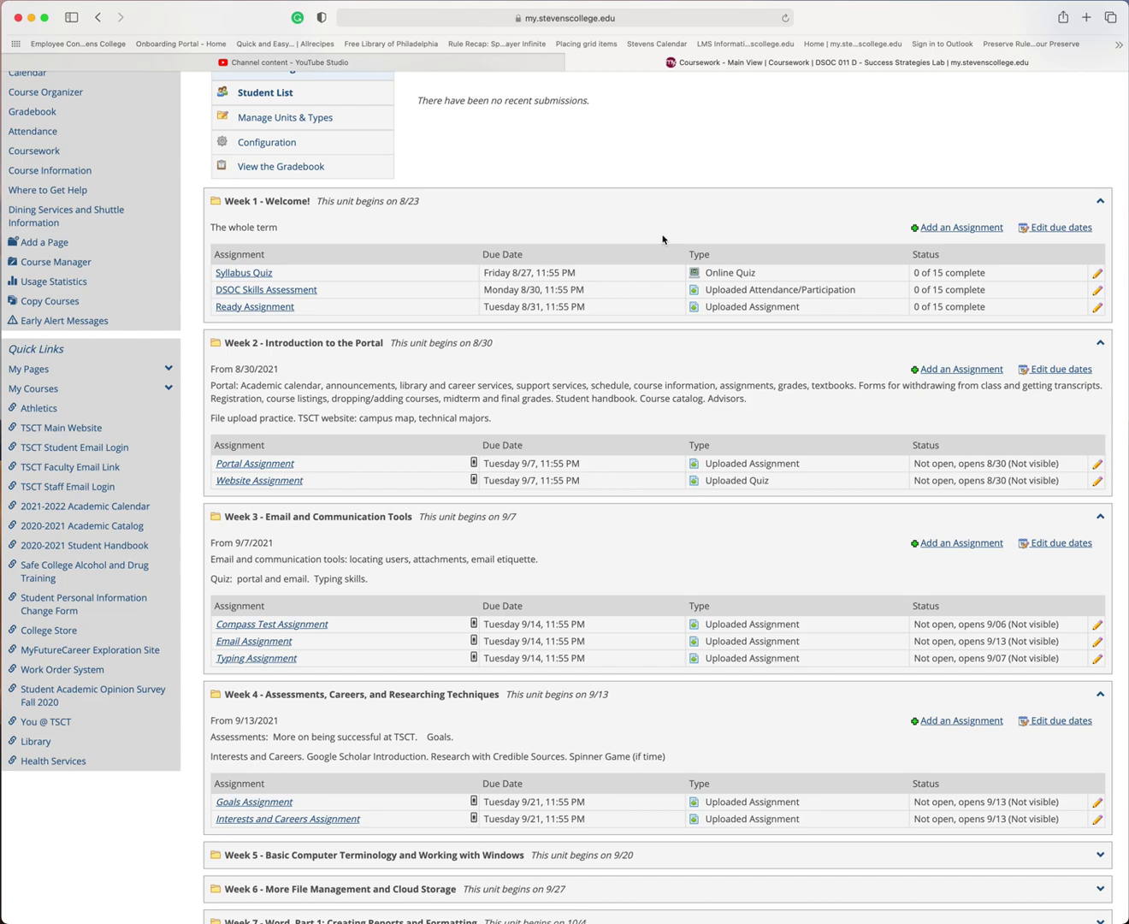
pyautogui.click(1101, 695)
pyautogui.click(1100, 517)
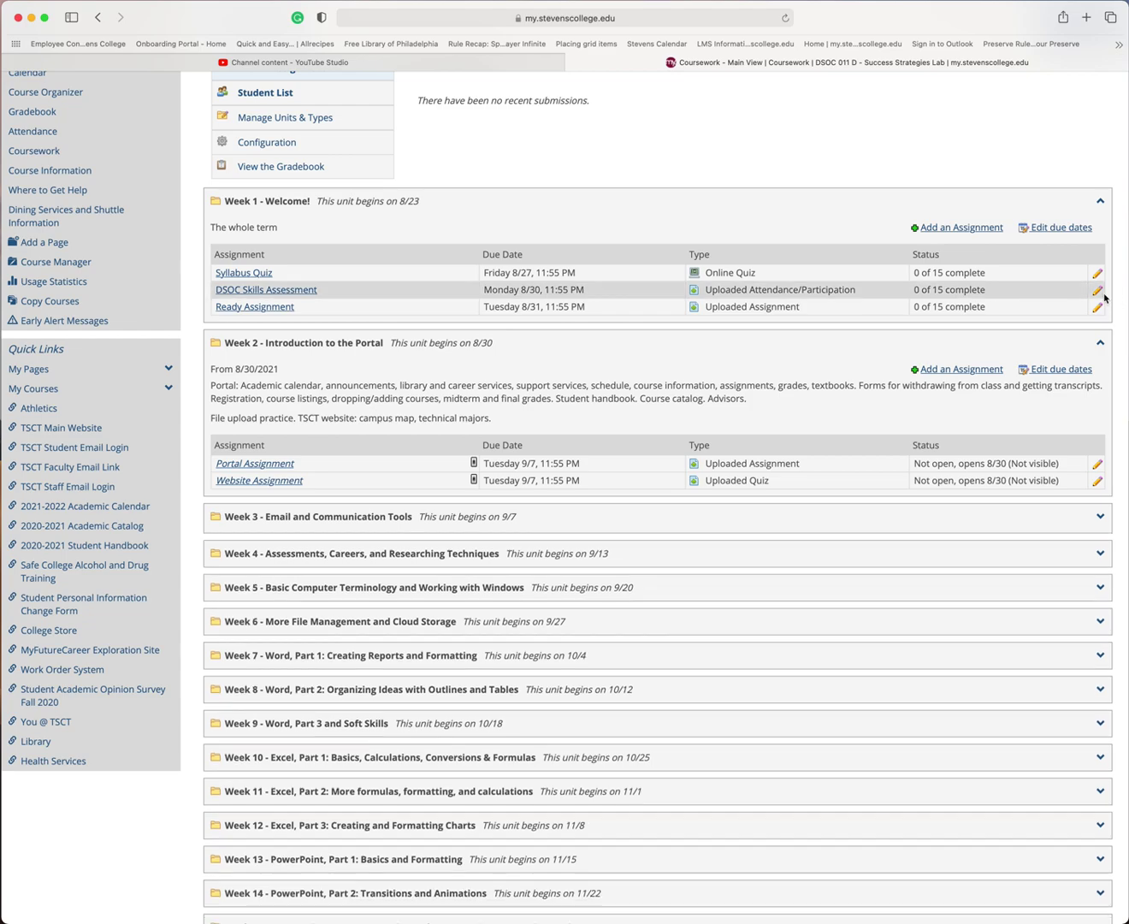
pyautogui.click(1100, 345)
pyautogui.scroll(5, 787, 162)
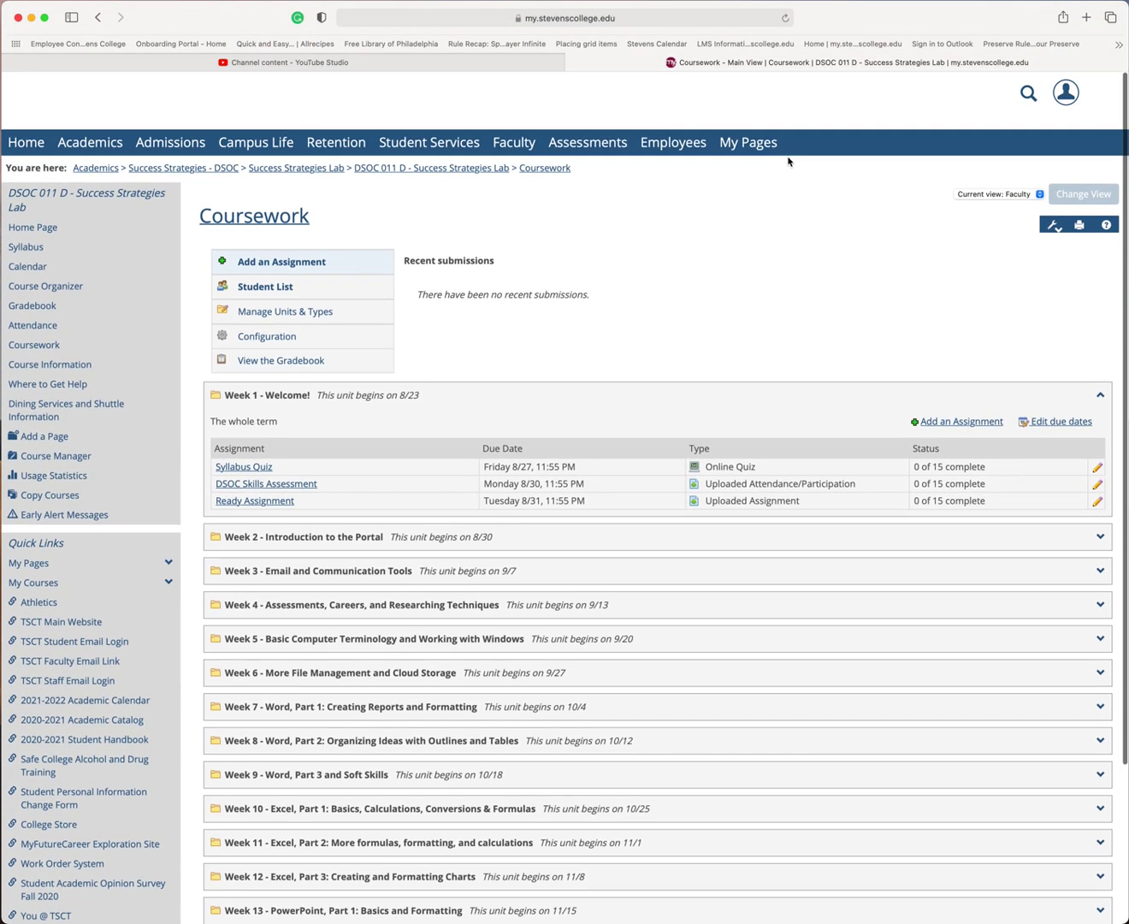
# Step: Under Manage Units & Types, add a new unit named 'Week 17 - Test Week'
pyautogui.click(286, 313)
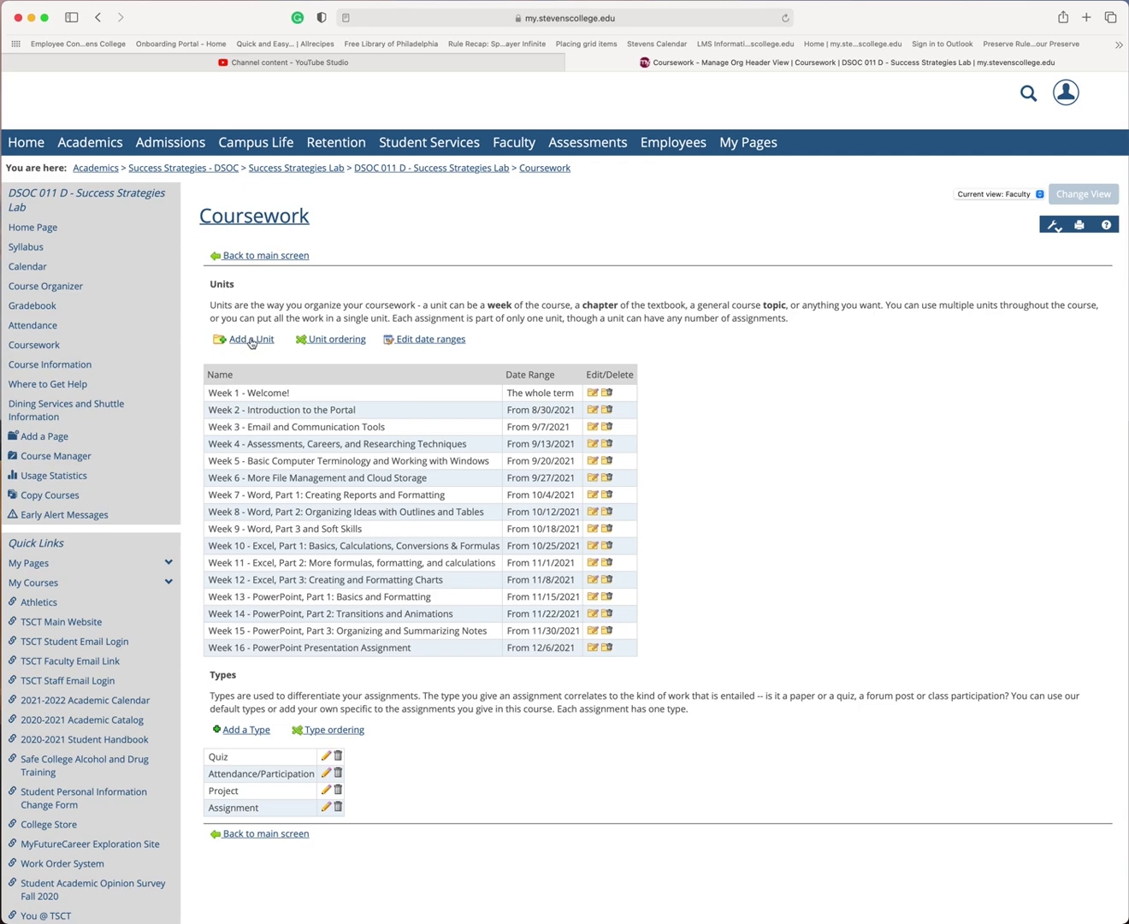
pyautogui.click(252, 340)
pyautogui.click(445, 328)
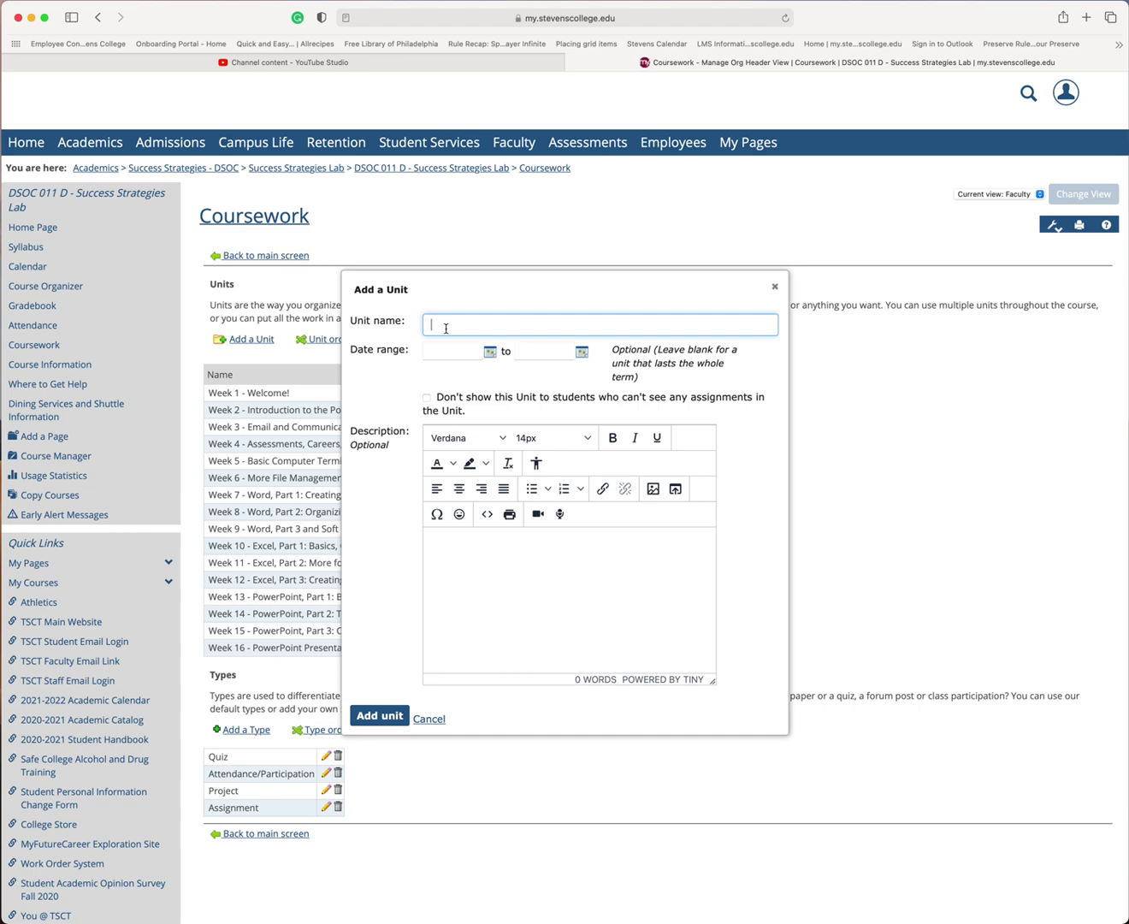
pyautogui.write('Week 17 - Test Week')
pyautogui.click(373, 399)
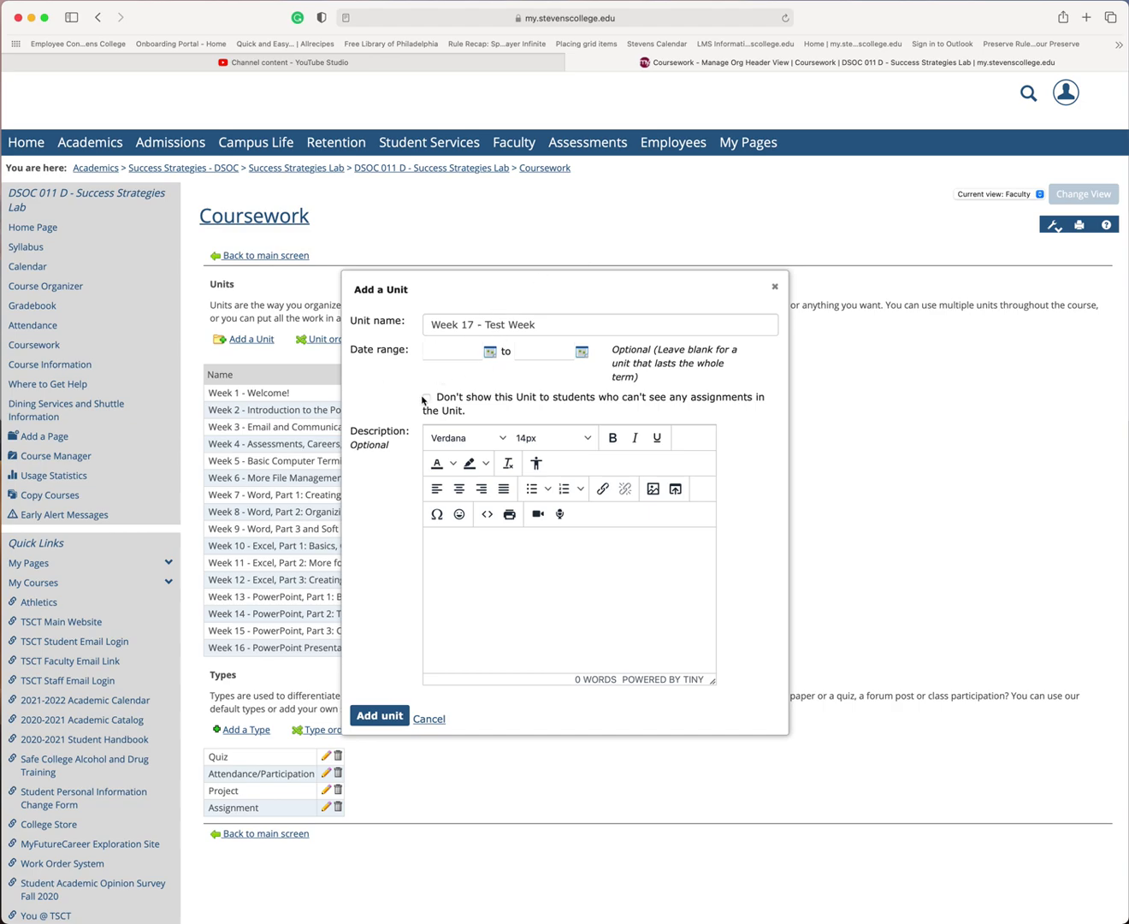
# Step: Set the new unit's start date to 12/20/2021
pyautogui.click(491, 352)
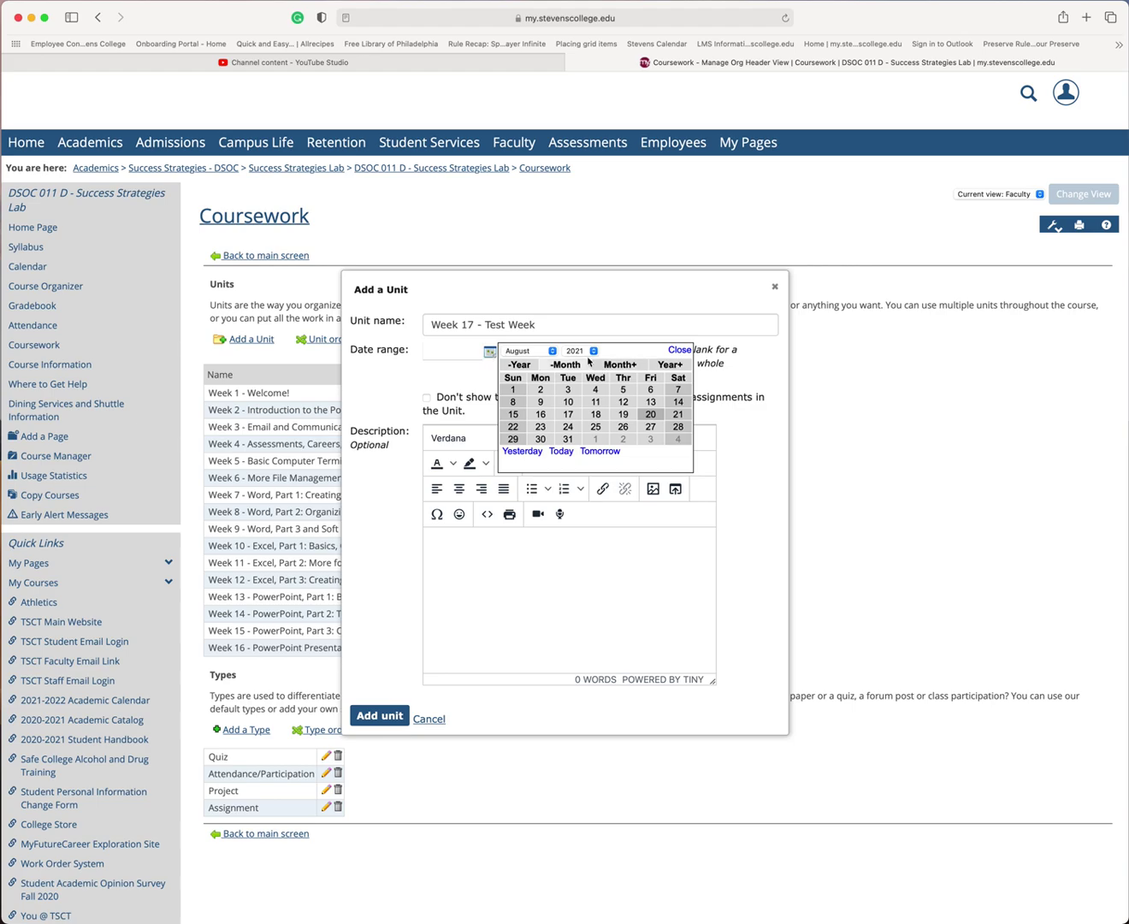
pyautogui.click(530, 352)
pyautogui.click(523, 403)
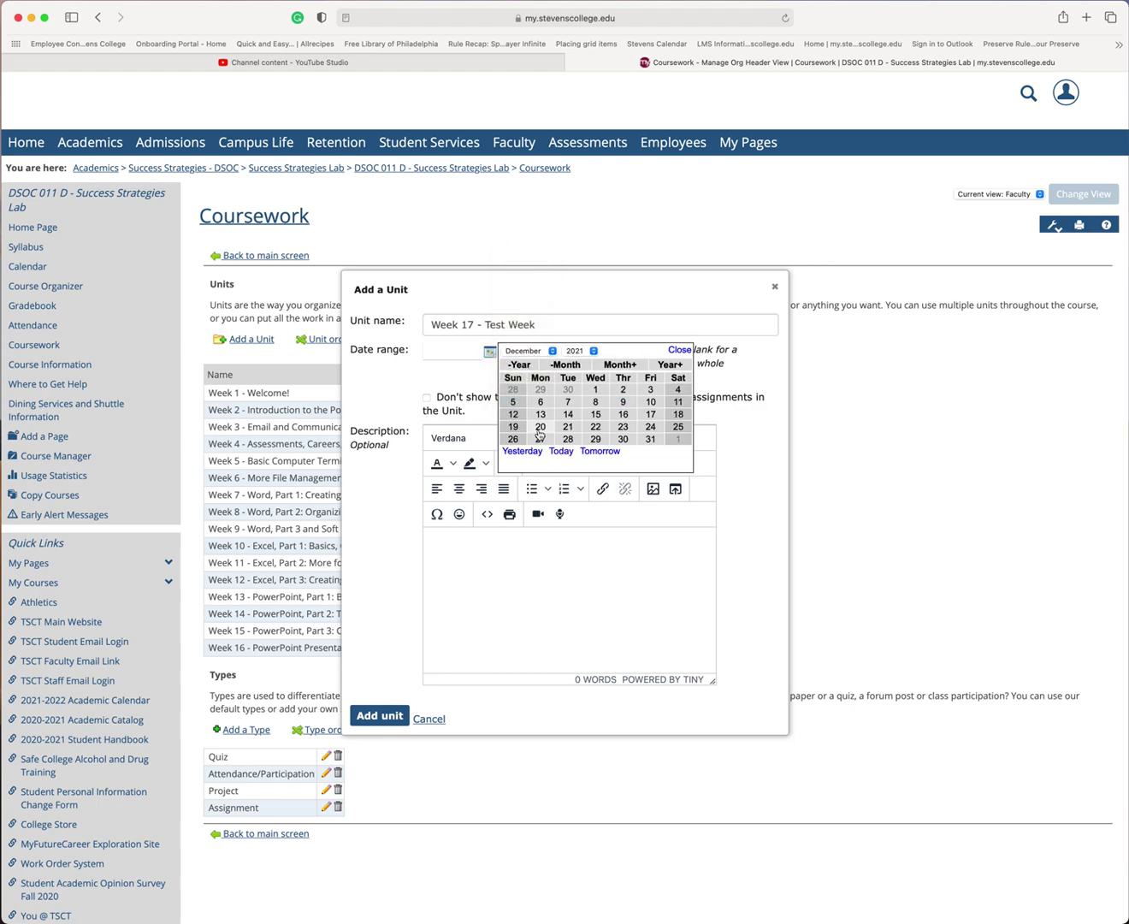
pyautogui.click(541, 426)
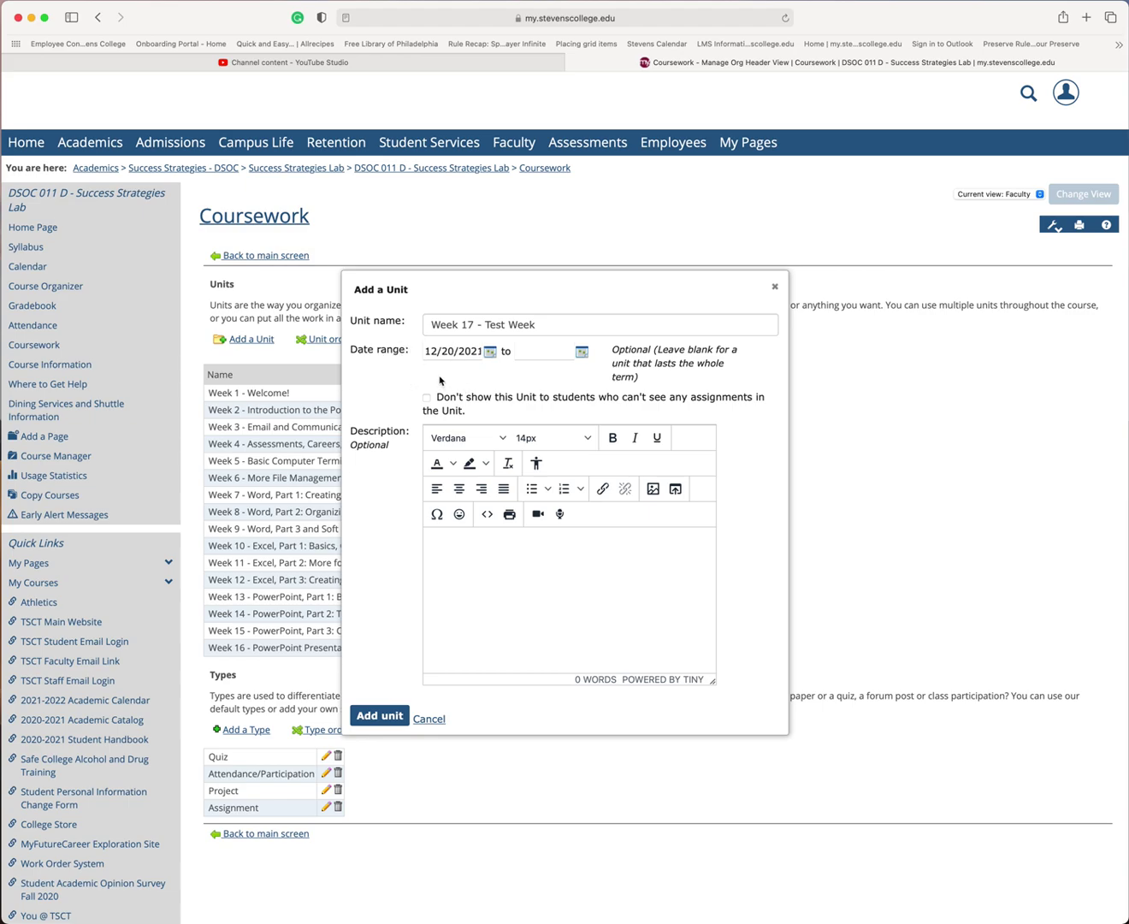
pyautogui.click(528, 351)
# Step: Enter the unit description 'This is what is happening in Finals Week.', fixing typos
pyautogui.click(438, 561)
pyautogui.write('This is what is happening in ')
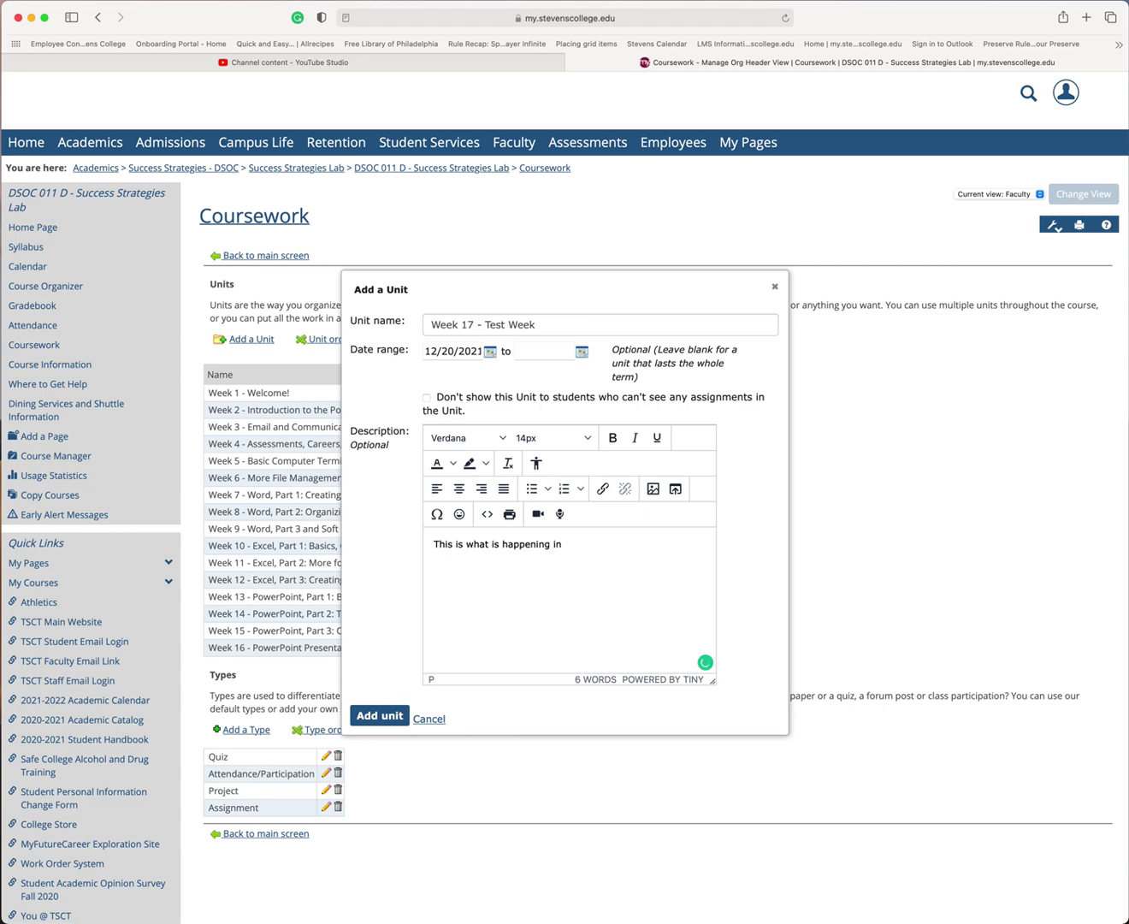
pyautogui.write('Finals W')
pyautogui.press('BackSpace')
pyautogui.press('BackSpace')
pyautogui.write('Weel')
pyautogui.press('BackSpace')
pyautogui.write('k.')
# Step: Save the Week 17 - Test Week unit and check its settings without changing anything
pyautogui.click(381, 717)
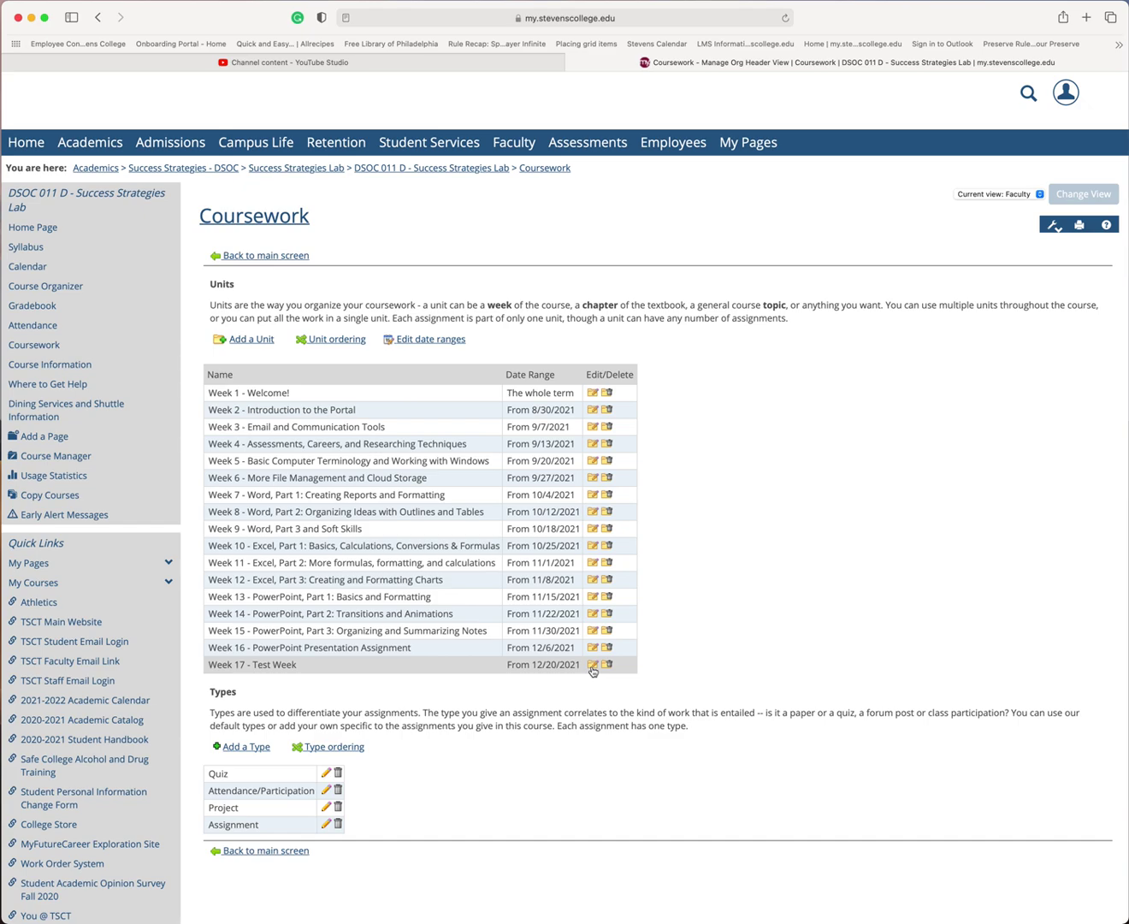
pyautogui.click(591, 666)
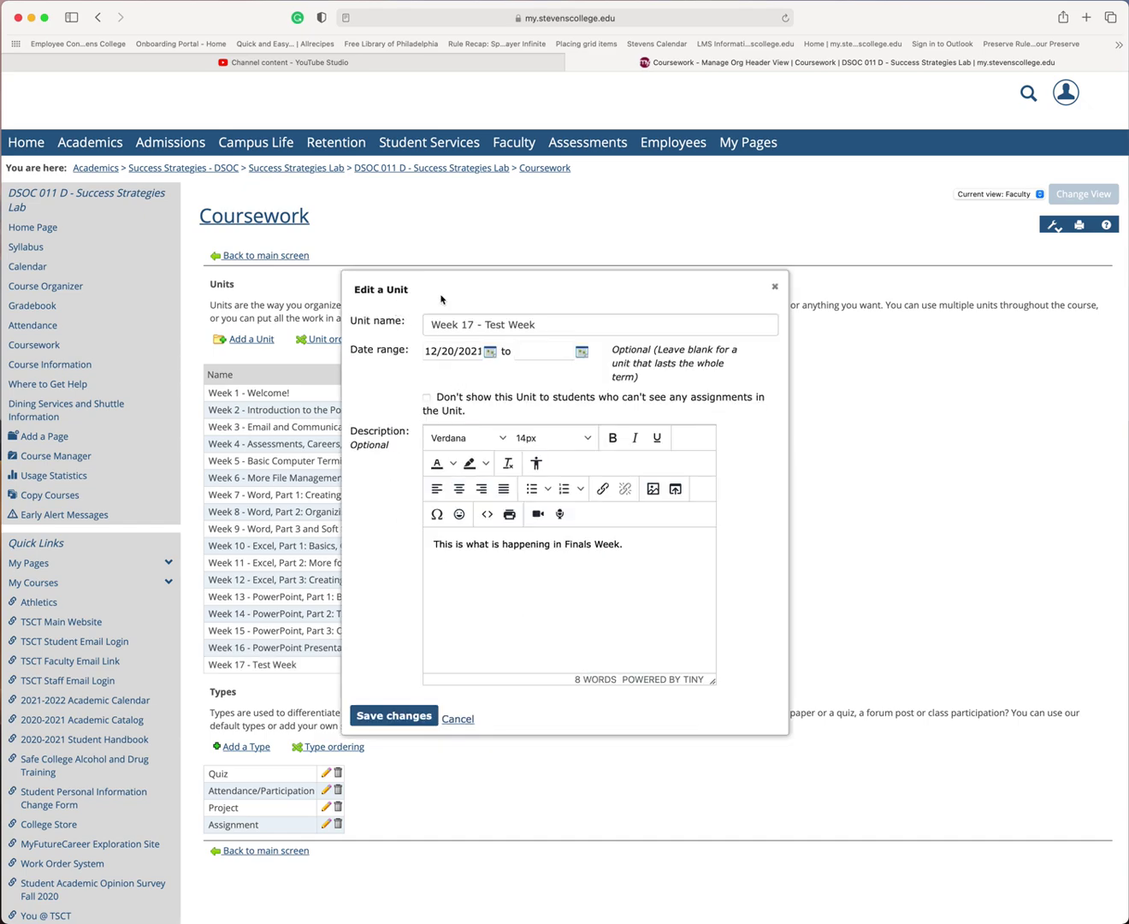
pyautogui.click(775, 287)
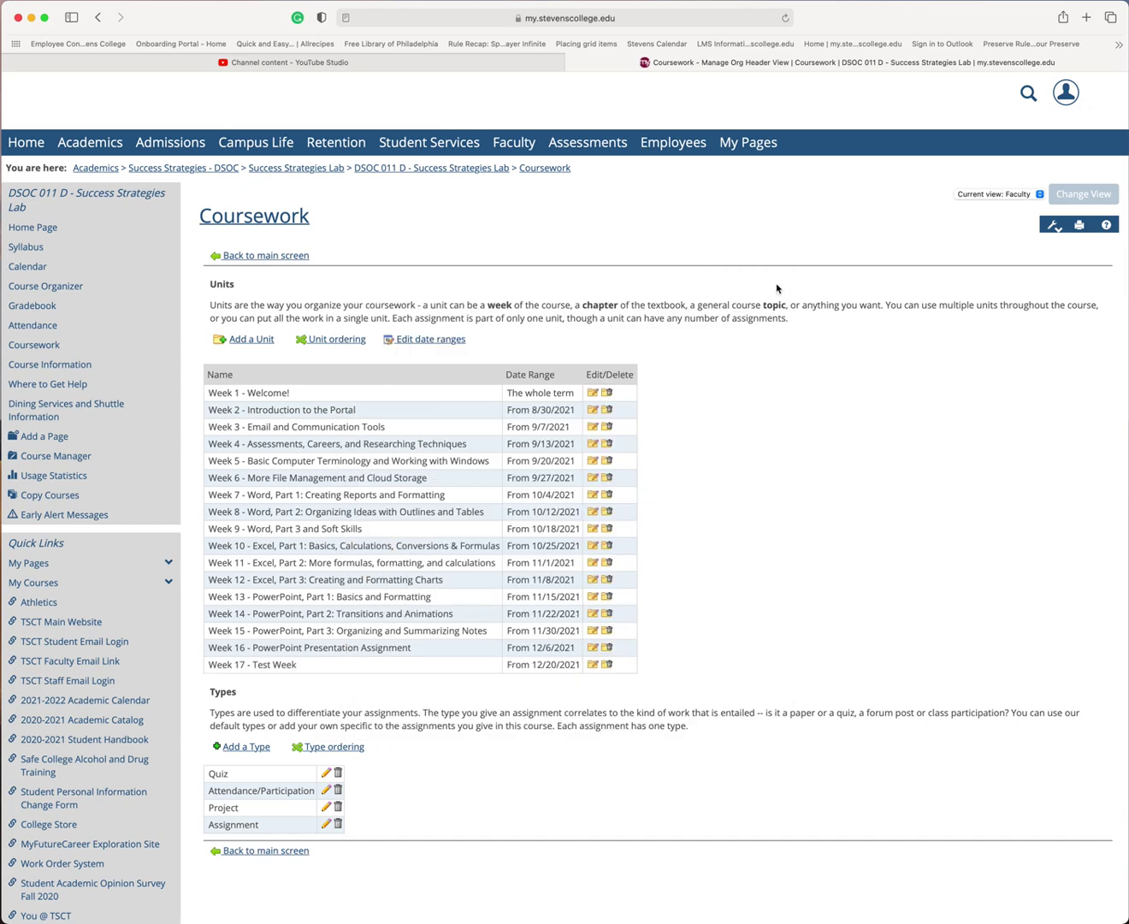
# Step: Back on the main Coursework view, expand Week 17 - Test Week to confirm it has no assignments
pyautogui.click(262, 256)
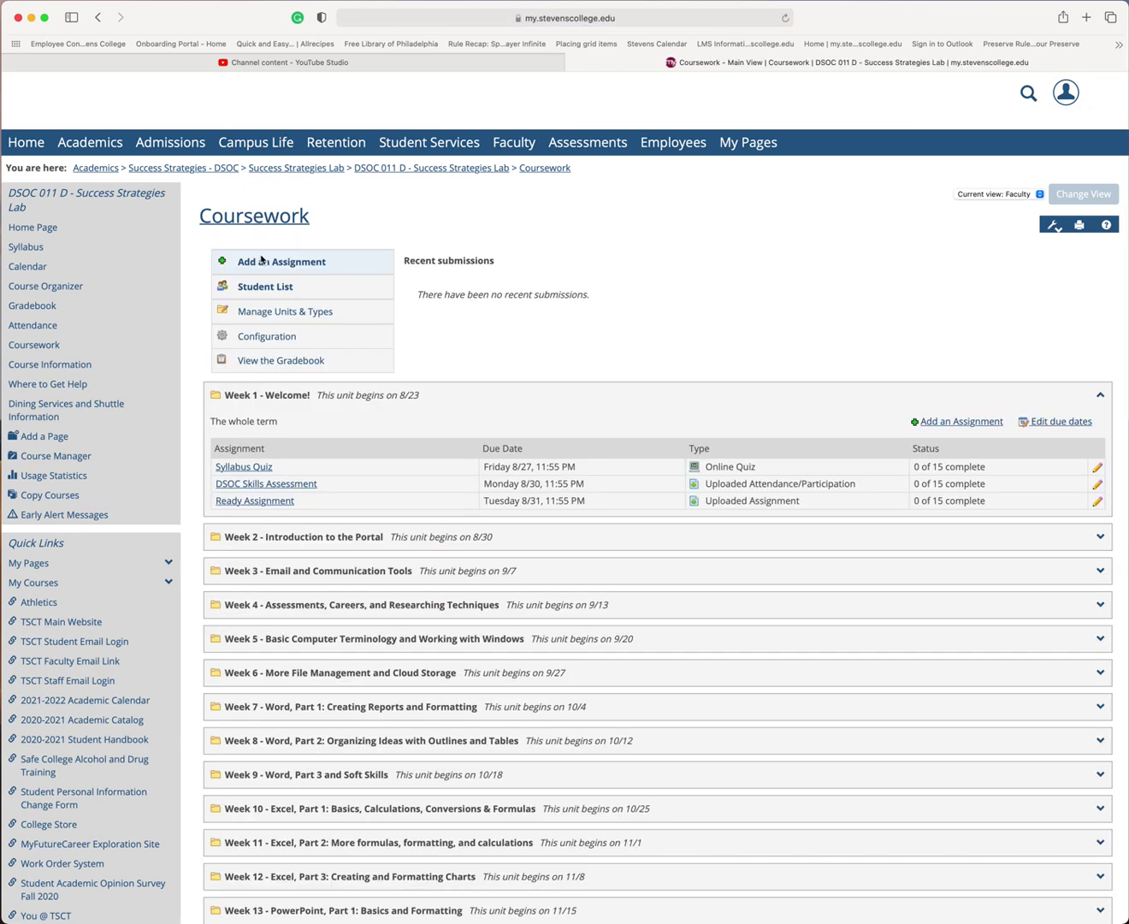
pyautogui.scroll(-5, 339, 349)
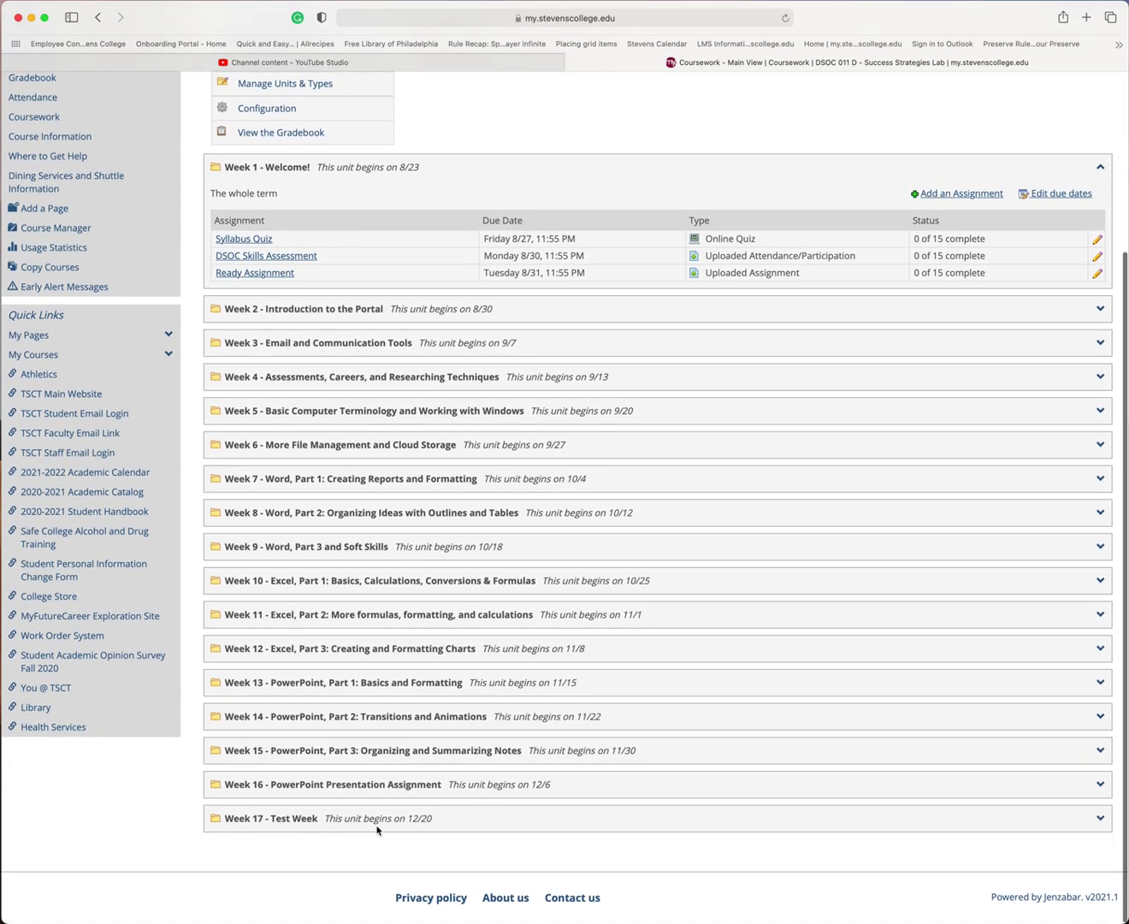
pyautogui.click(1101, 818)
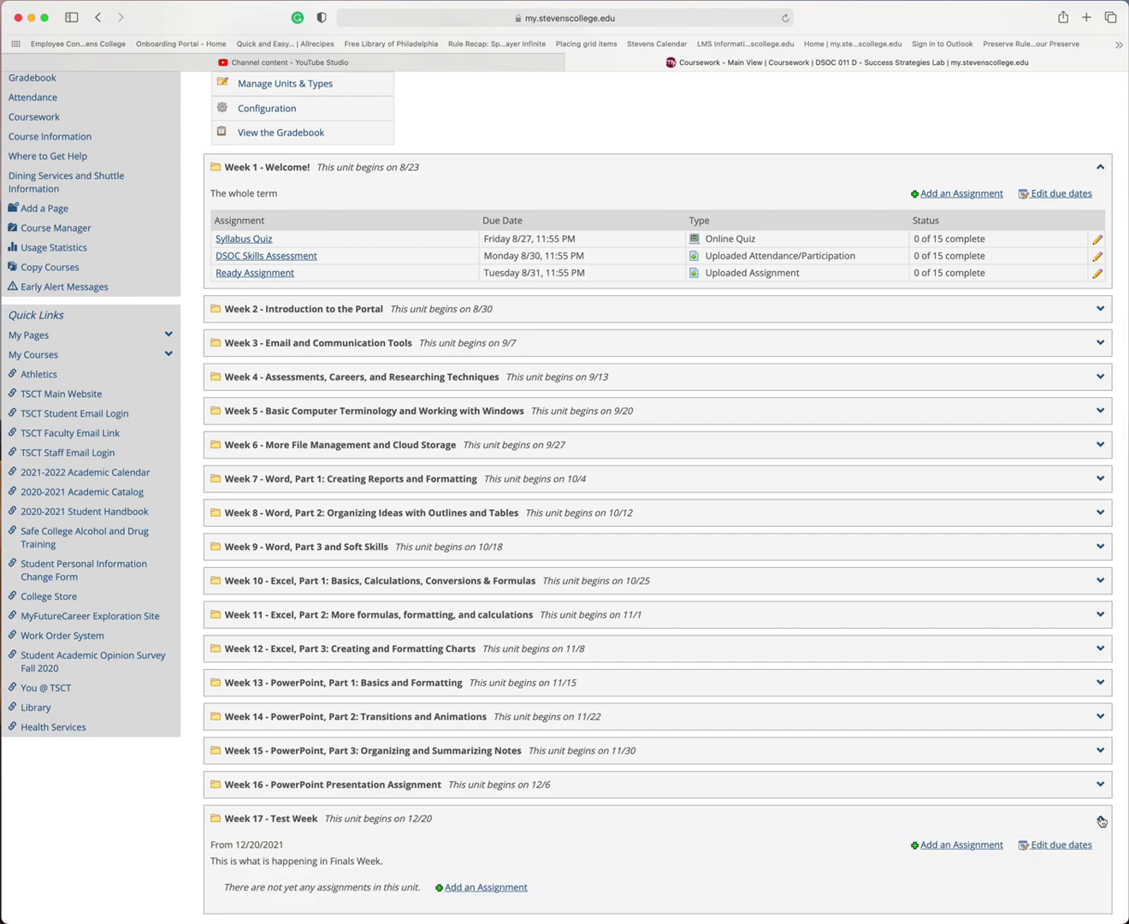
pyautogui.scroll(-2, 710, 874)
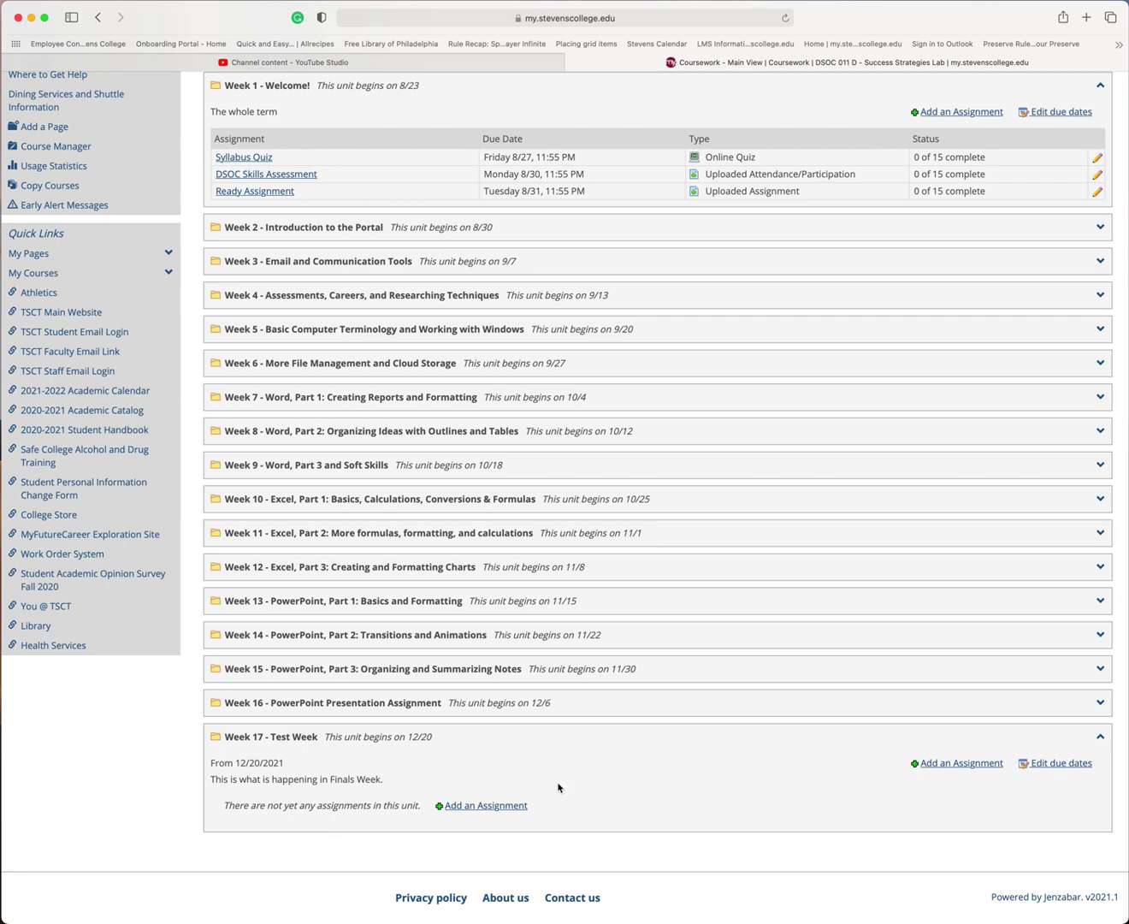
# Step: Add an assignment to the Week 17 - Test Week unit
pyautogui.click(485, 806)
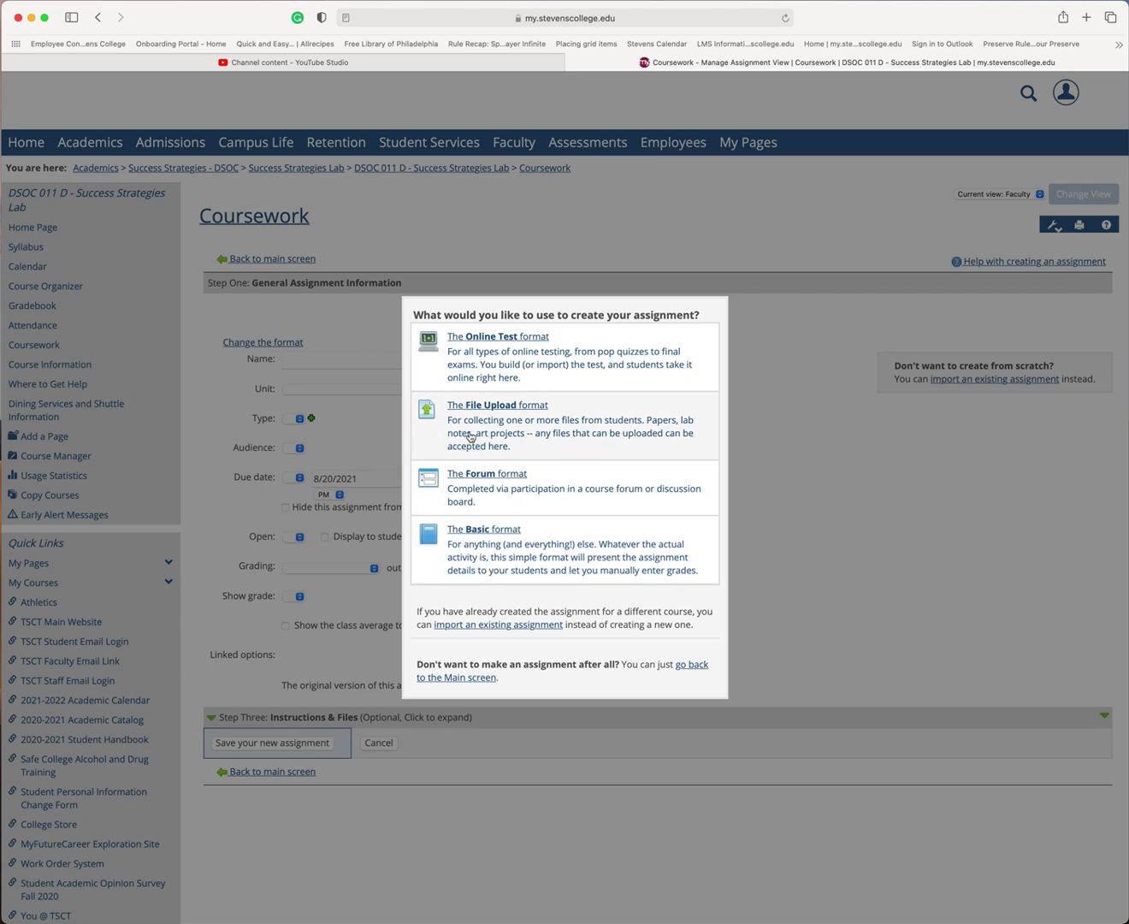
# Step: Choose the File Upload format and name the assignment 'Our Test Homework File'
pyautogui.click(479, 428)
pyautogui.click(296, 376)
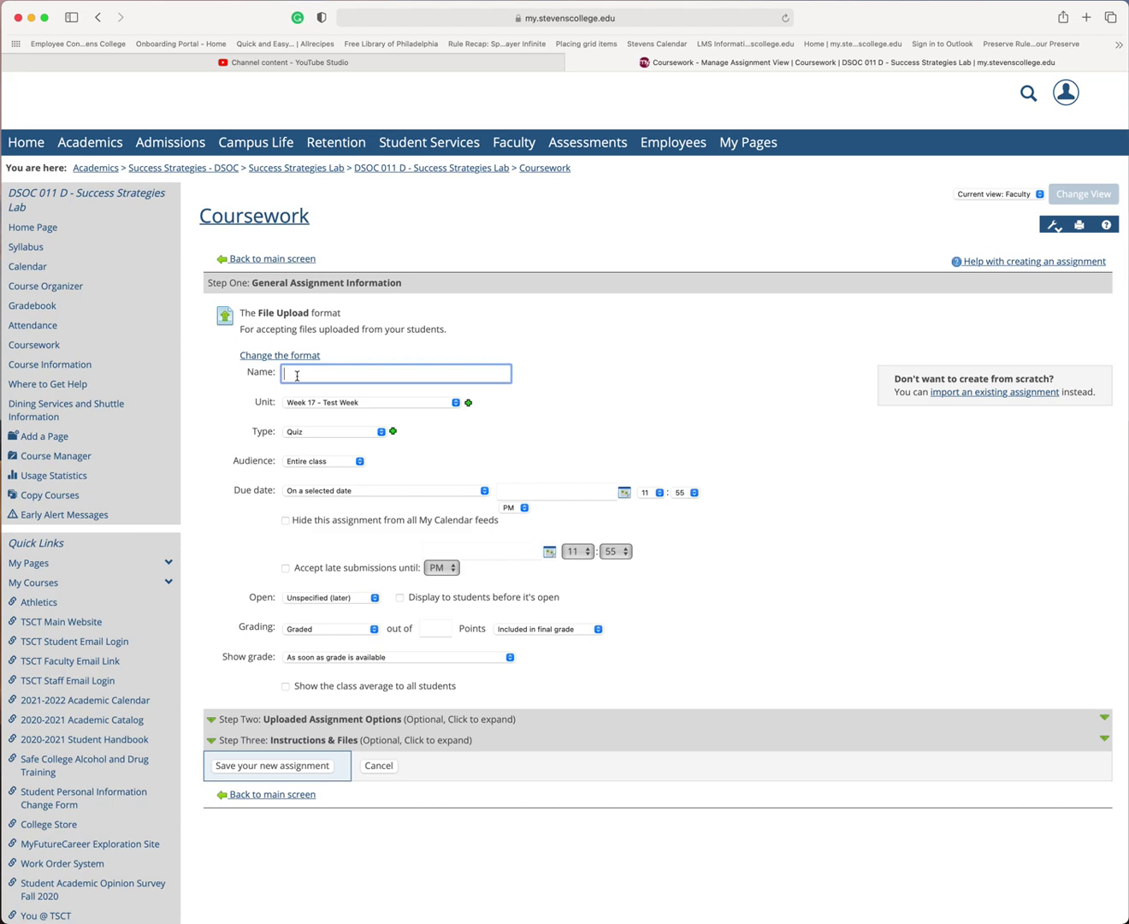
pyautogui.write('Our Test Homework File')
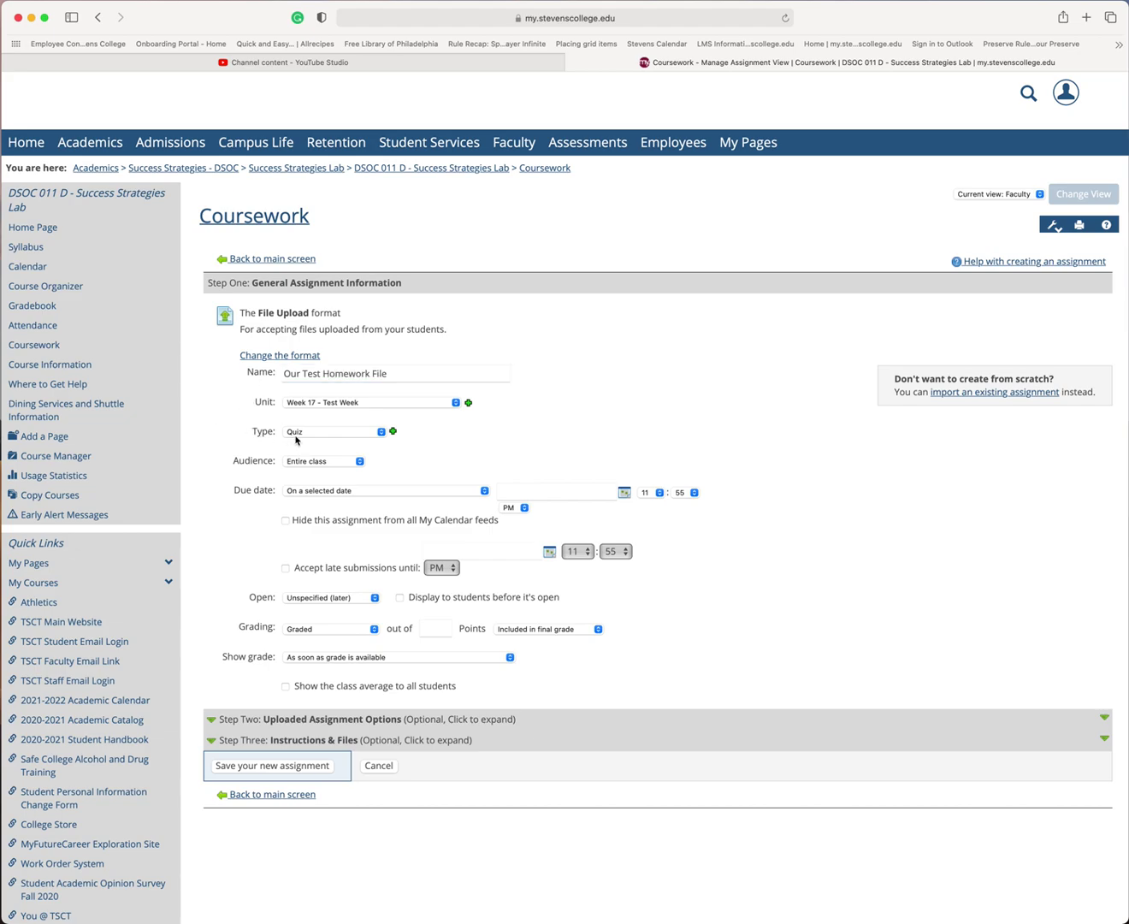
# Step: Set the assignment type to Assignment, dismissing the Add a Type form
pyautogui.click(315, 435)
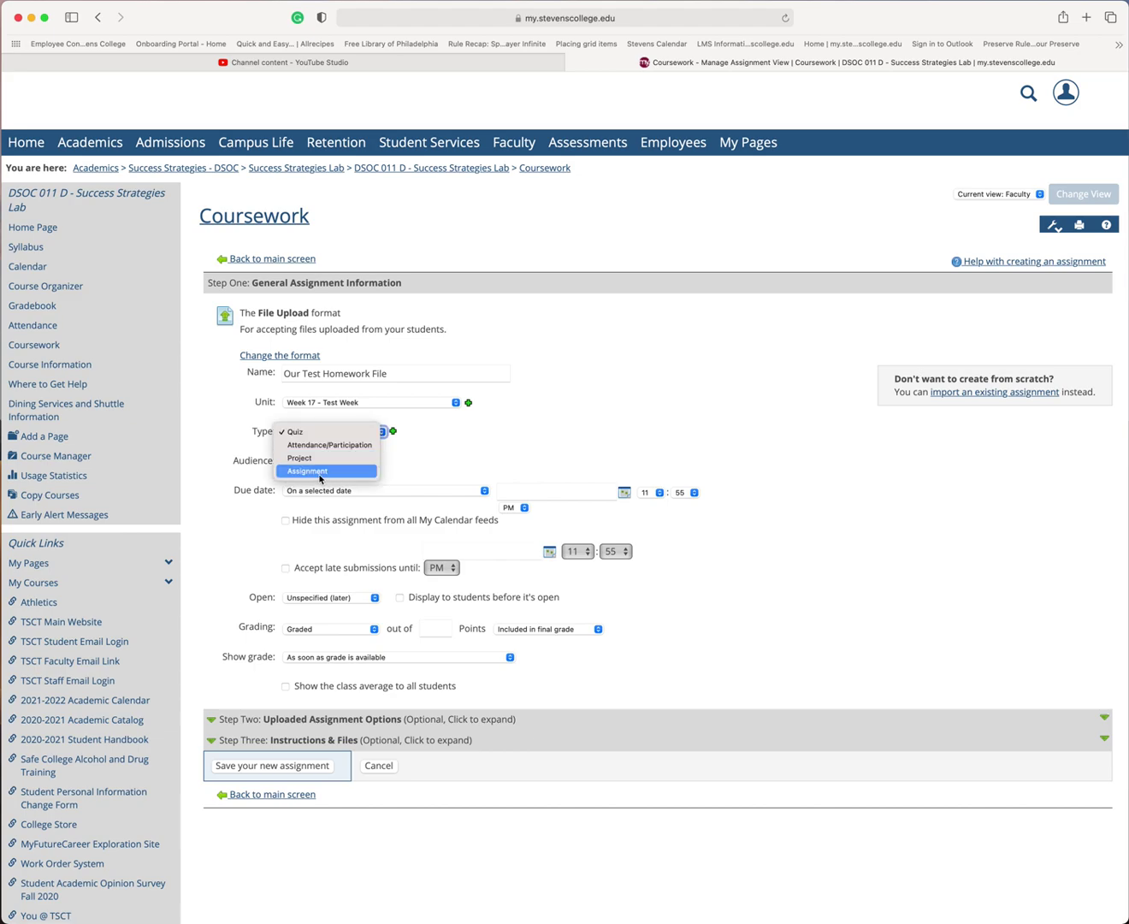
pyautogui.click(320, 470)
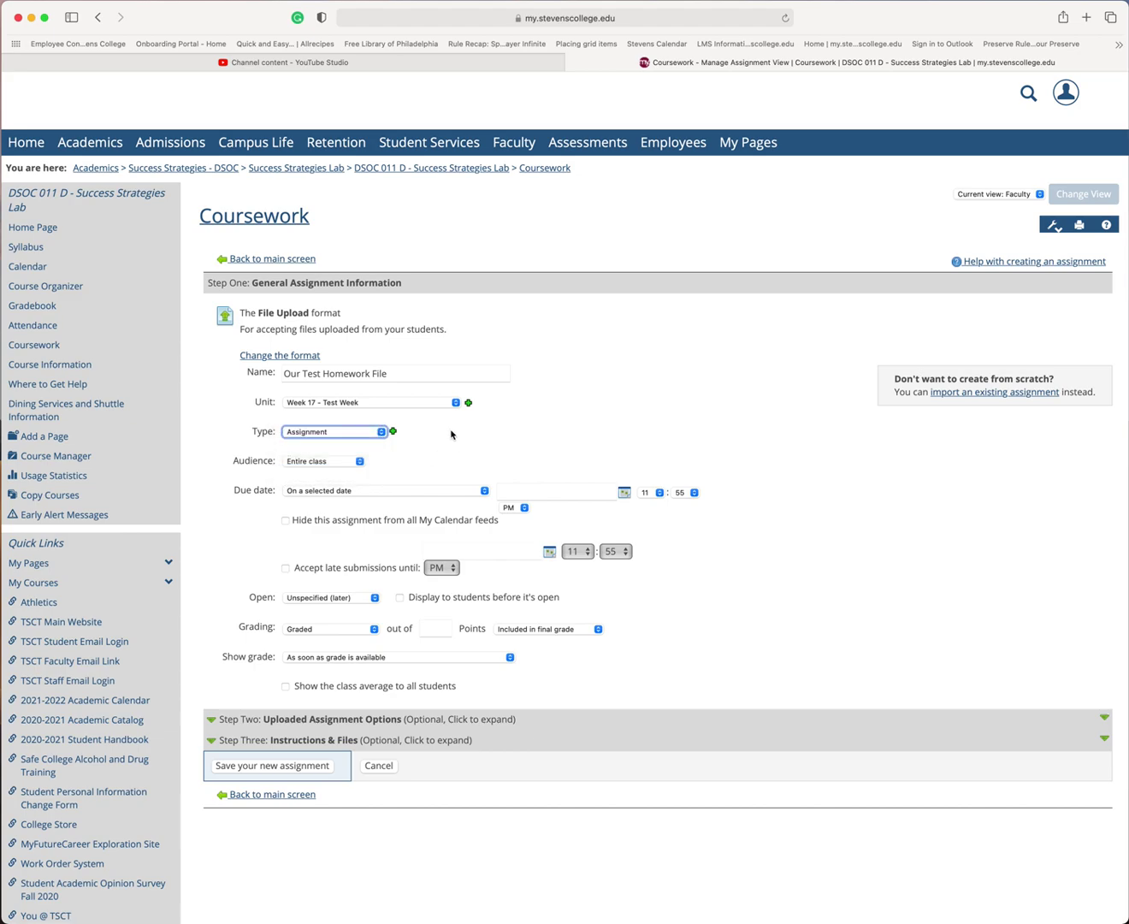
pyautogui.click(393, 433)
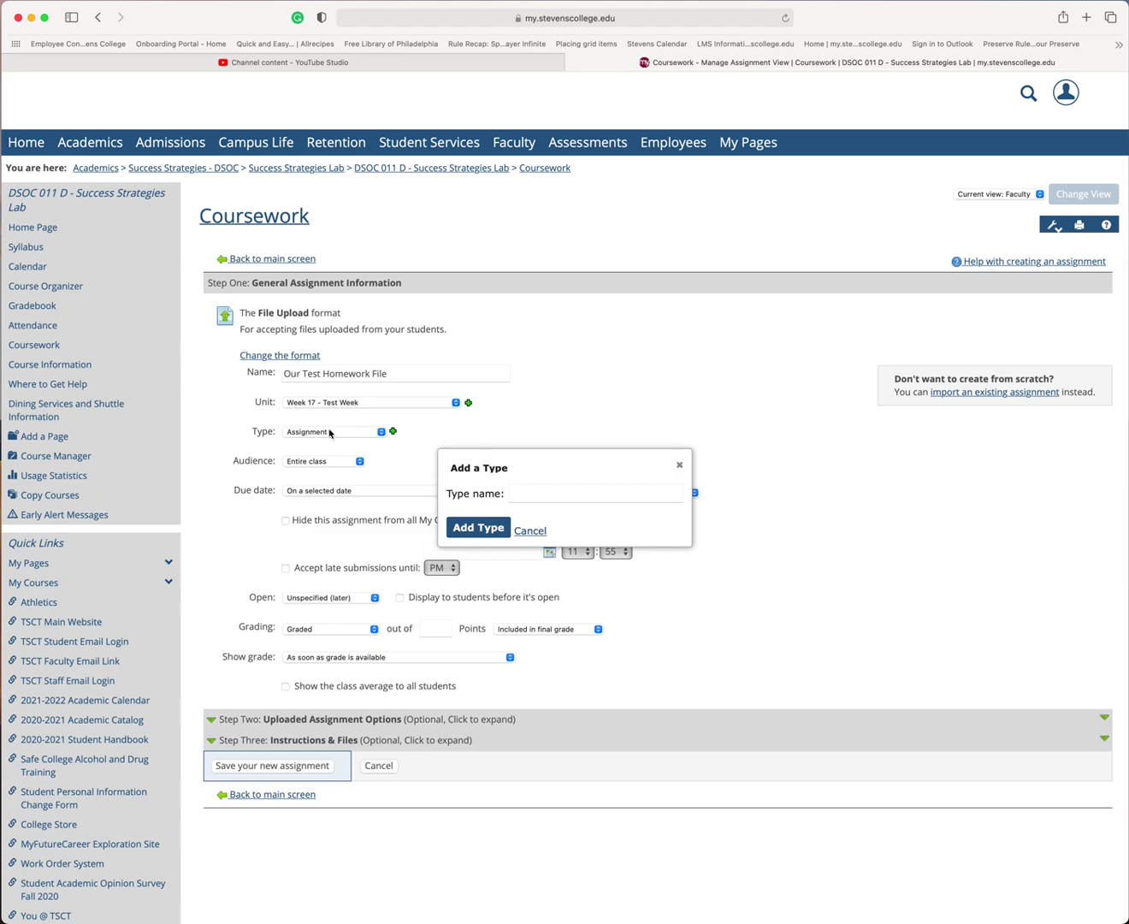
pyautogui.click(531, 530)
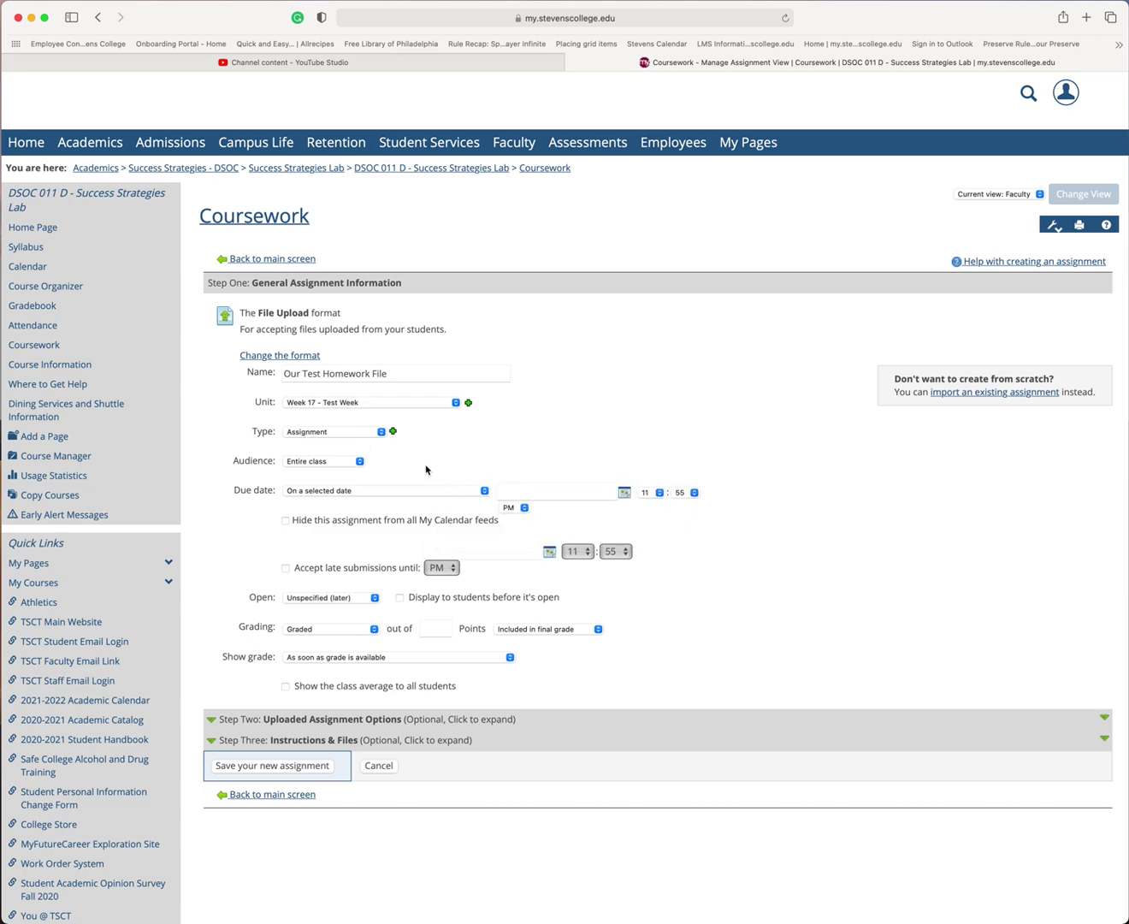
pyautogui.scroll(-3, 426, 469)
pyautogui.click(330, 339)
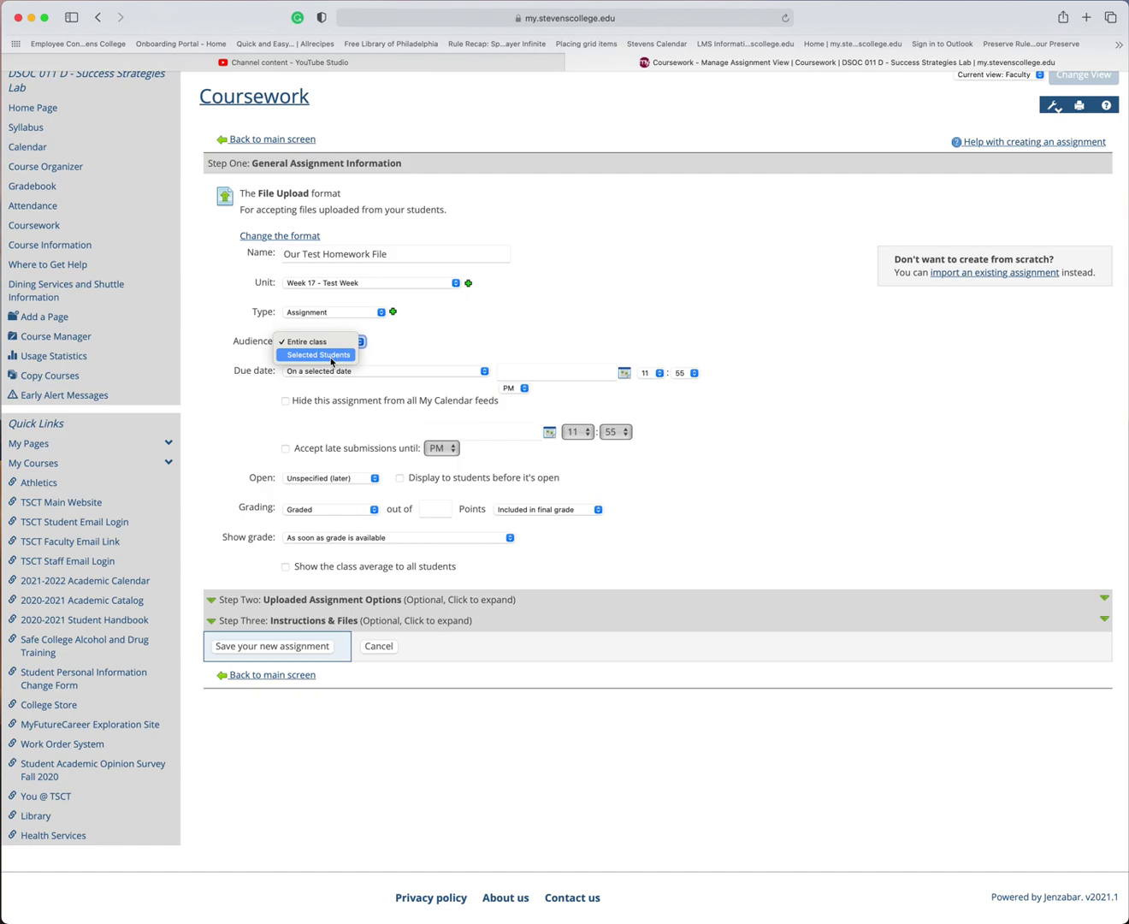
# Step: Keep the audience as Entire class and set the due date to 8/25/2021
pyautogui.click(464, 335)
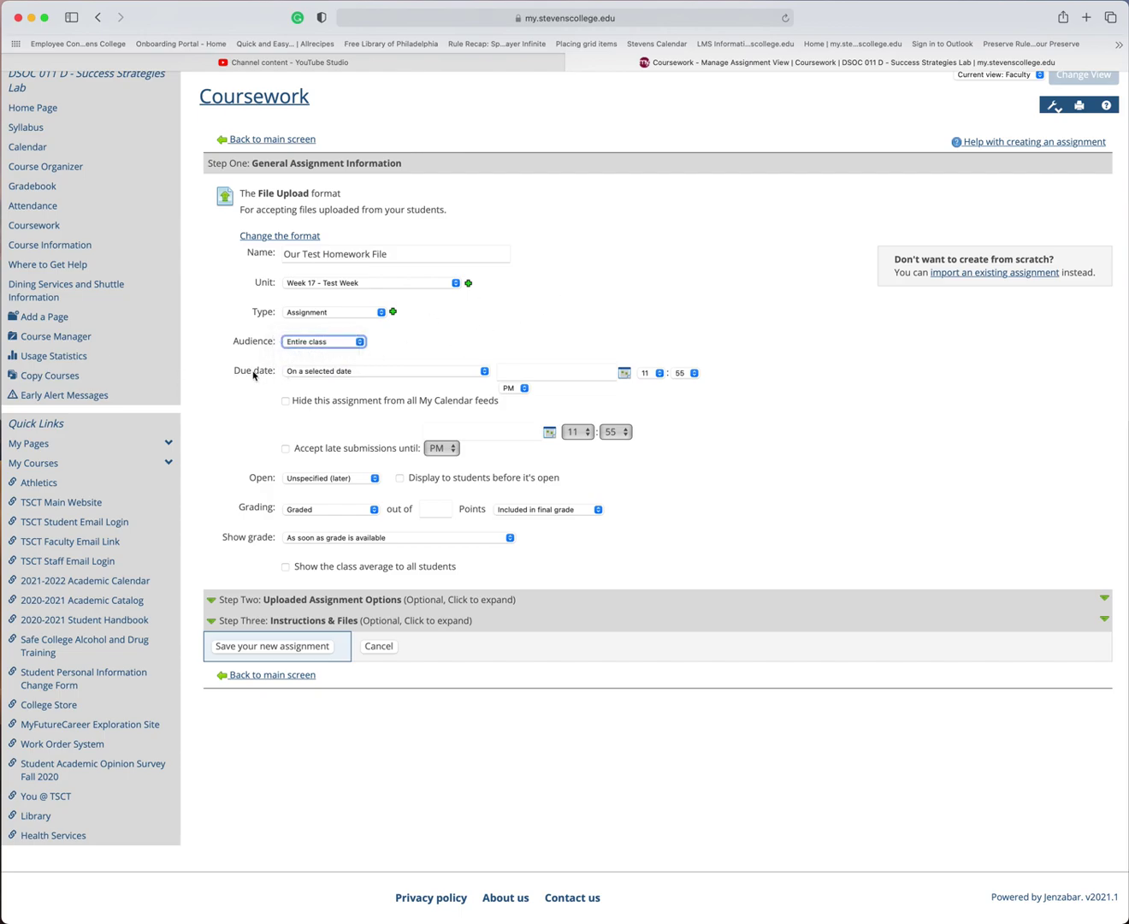
pyautogui.click(626, 374)
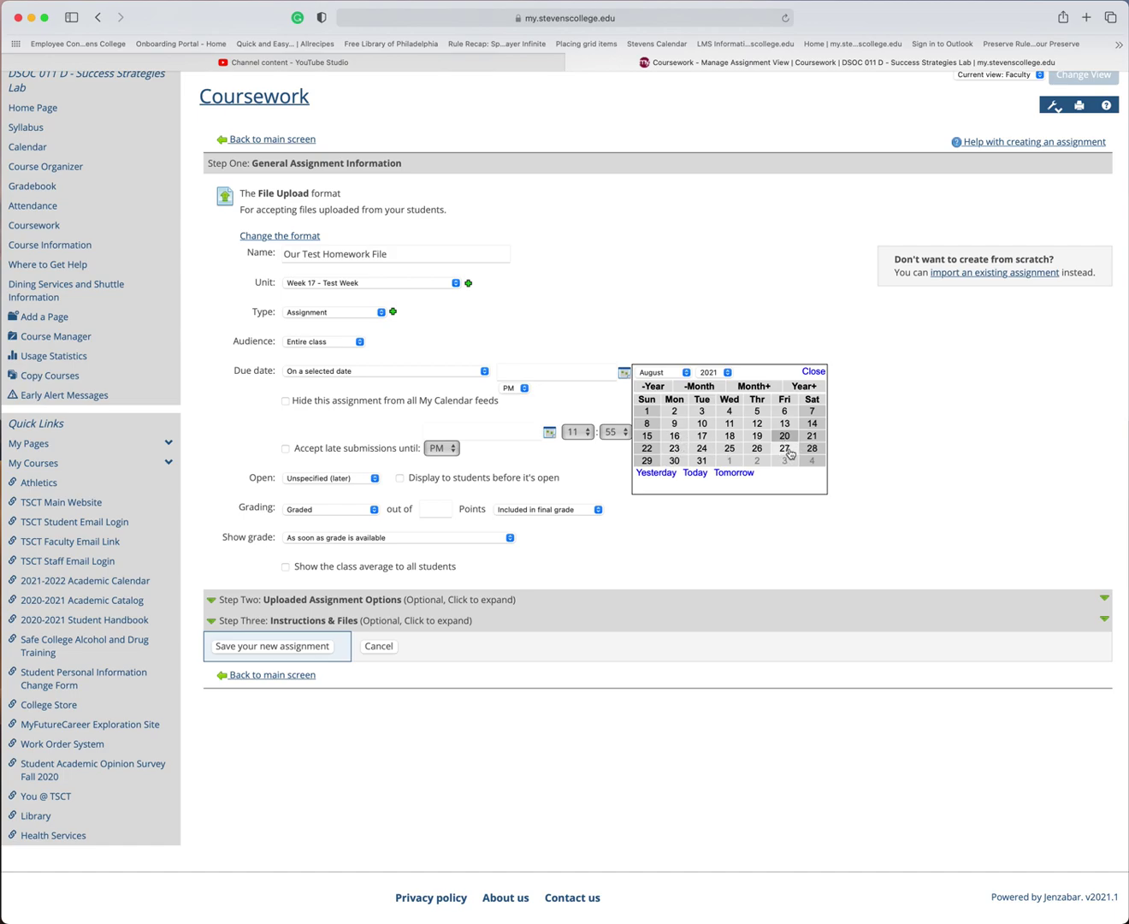
pyautogui.click(730, 450)
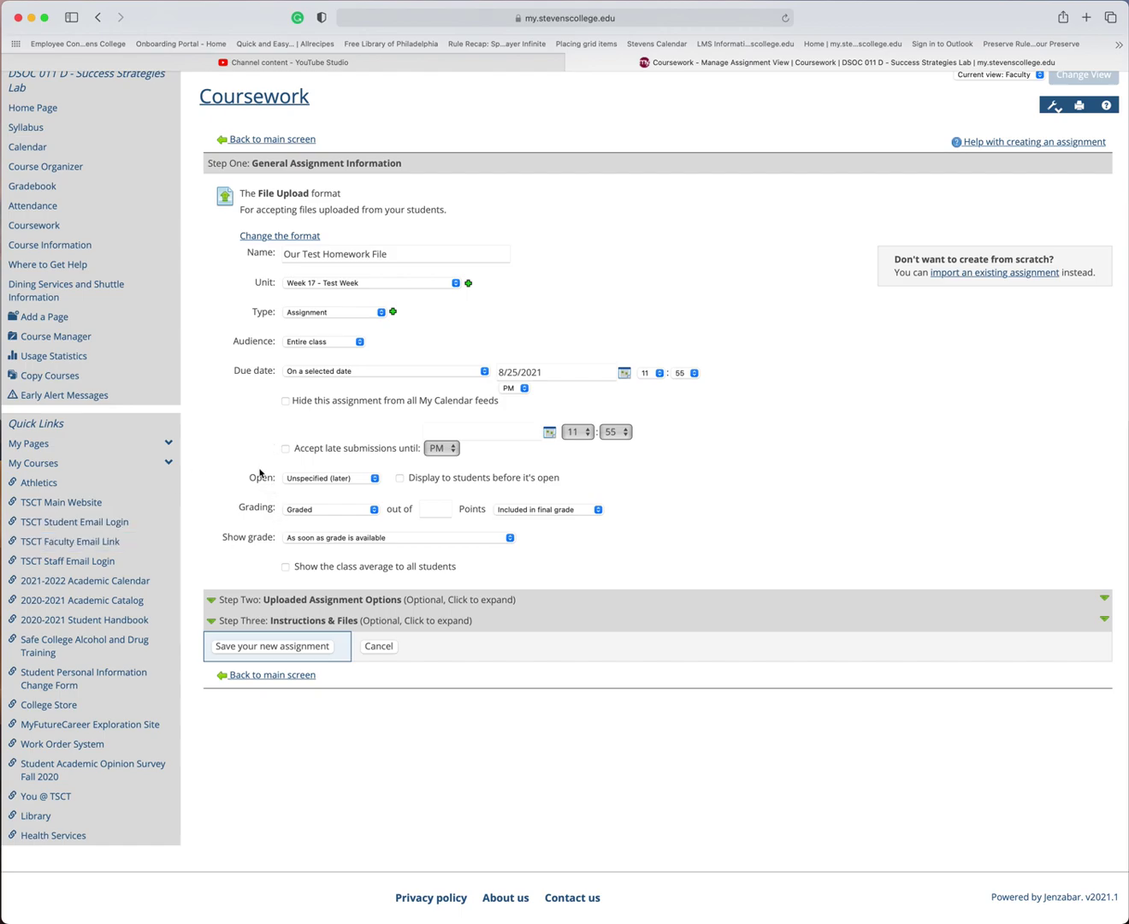
pyautogui.click(322, 482)
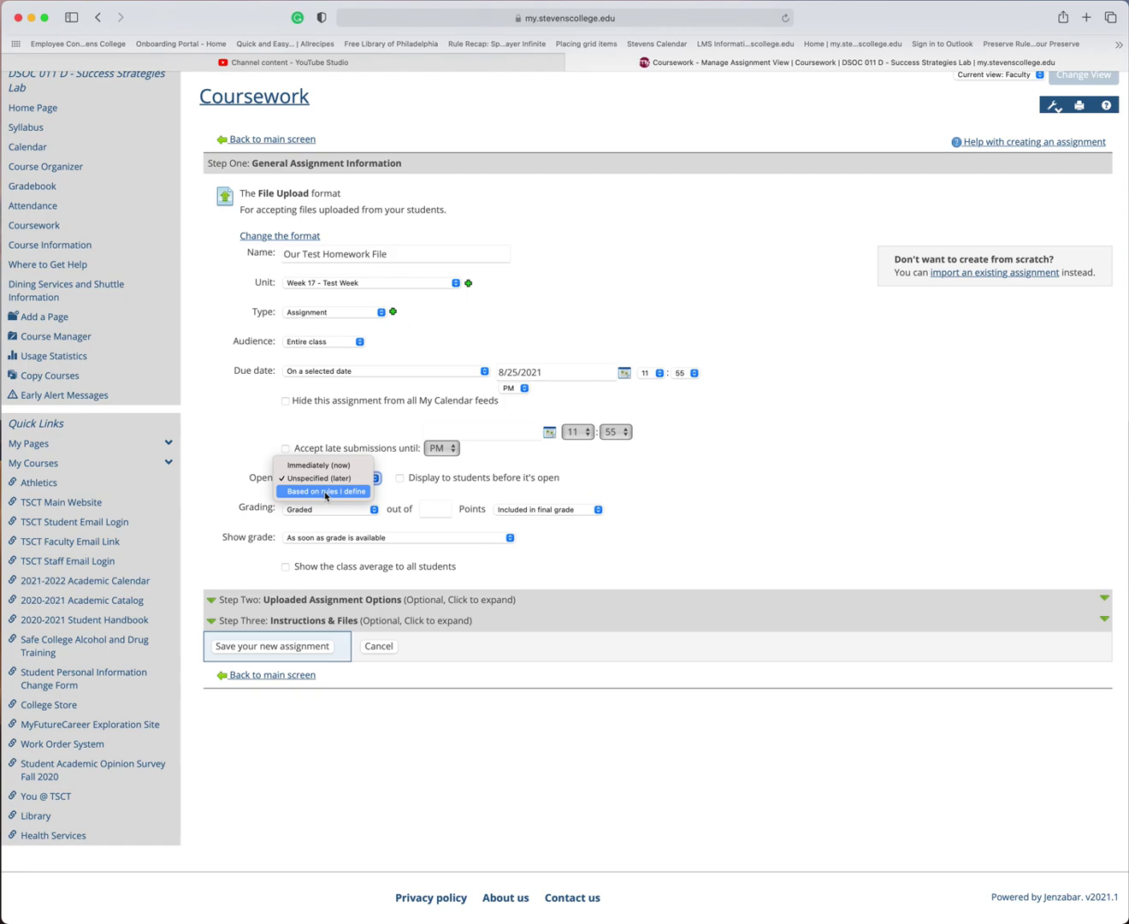
# Step: Make the assignment open by rule once 08/23/2021 at 8:00 AM has passed
pyautogui.click(326, 493)
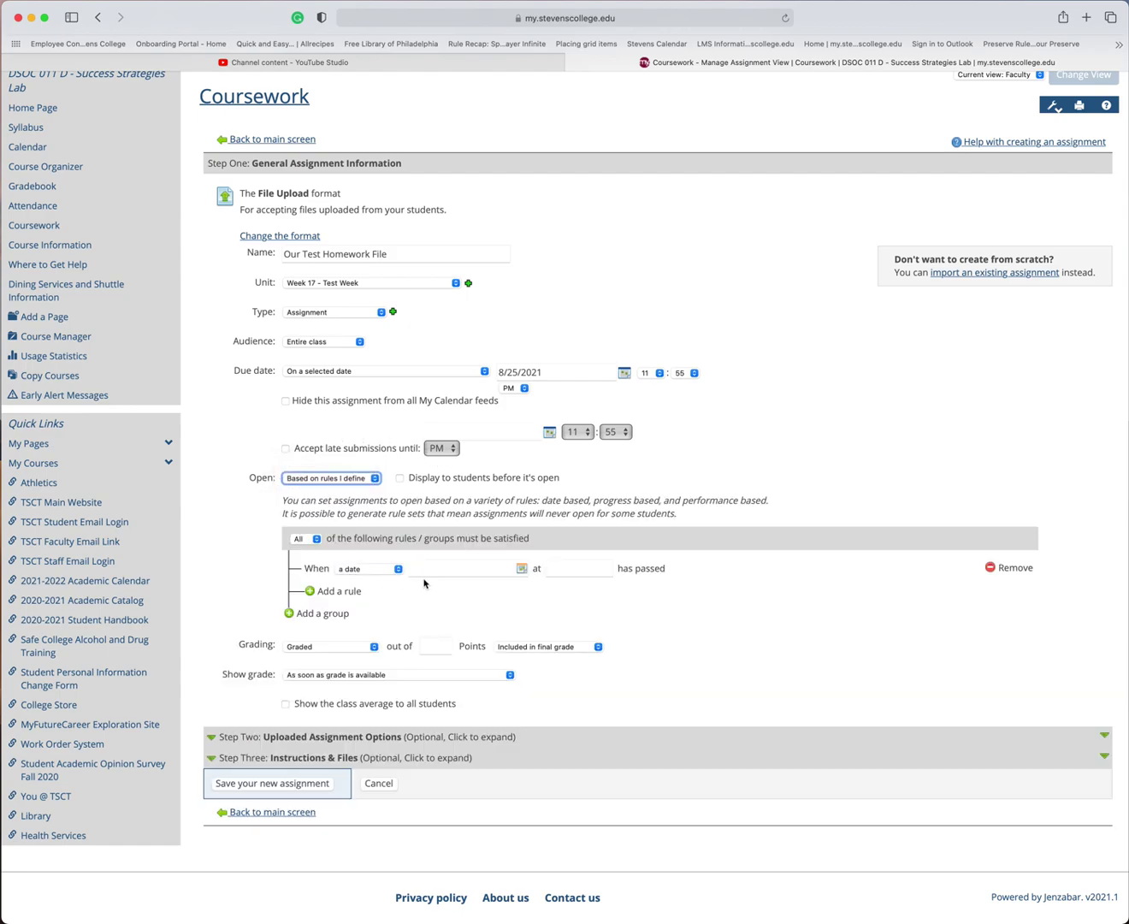
pyautogui.click(522, 571)
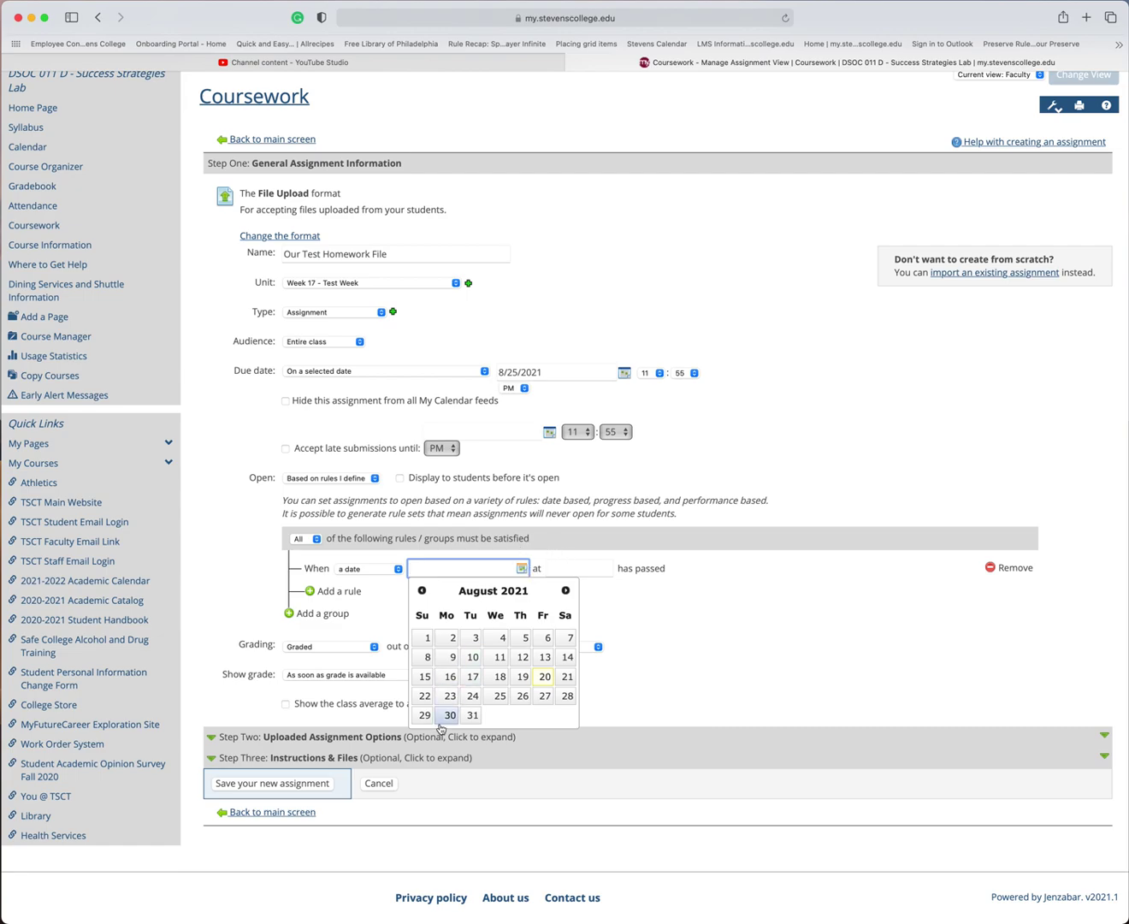
pyautogui.click(449, 697)
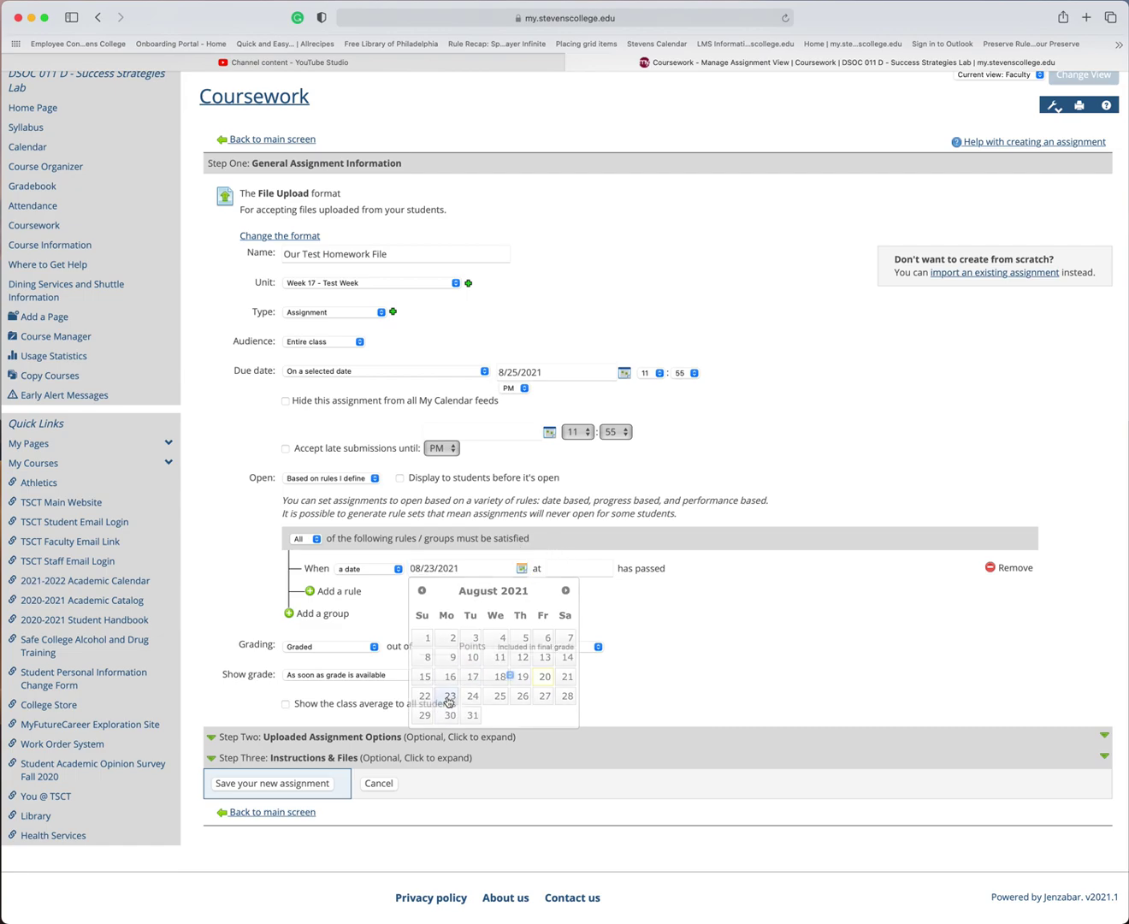
pyautogui.click(572, 571)
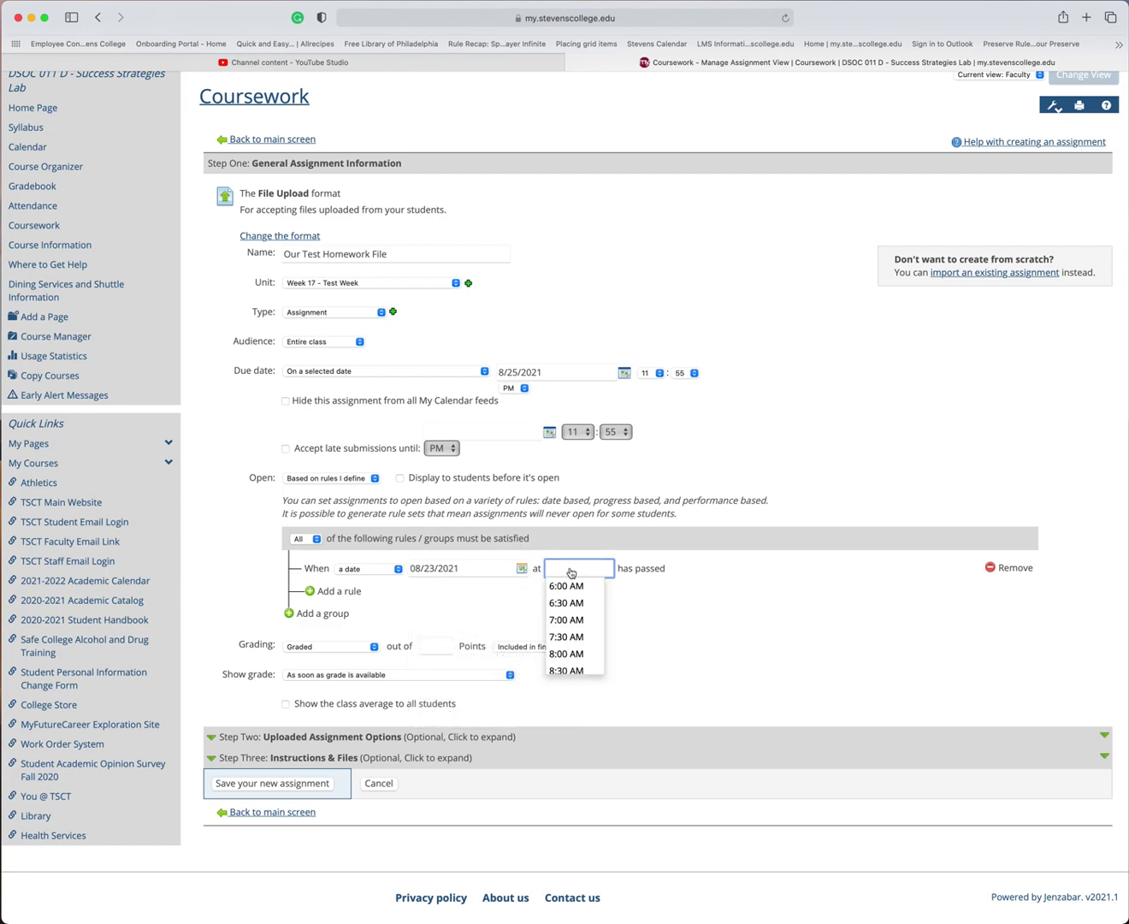
pyautogui.write('8:00 ')
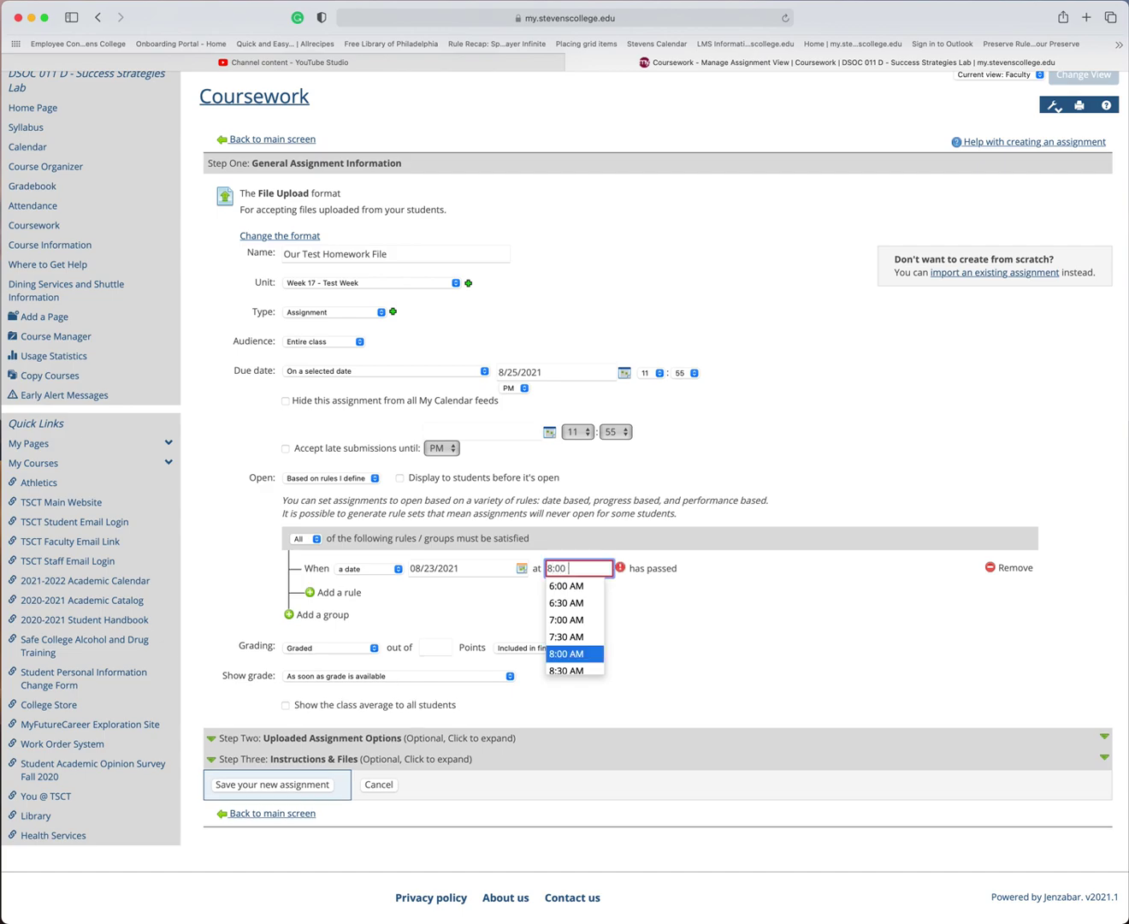
pyautogui.write('AM')
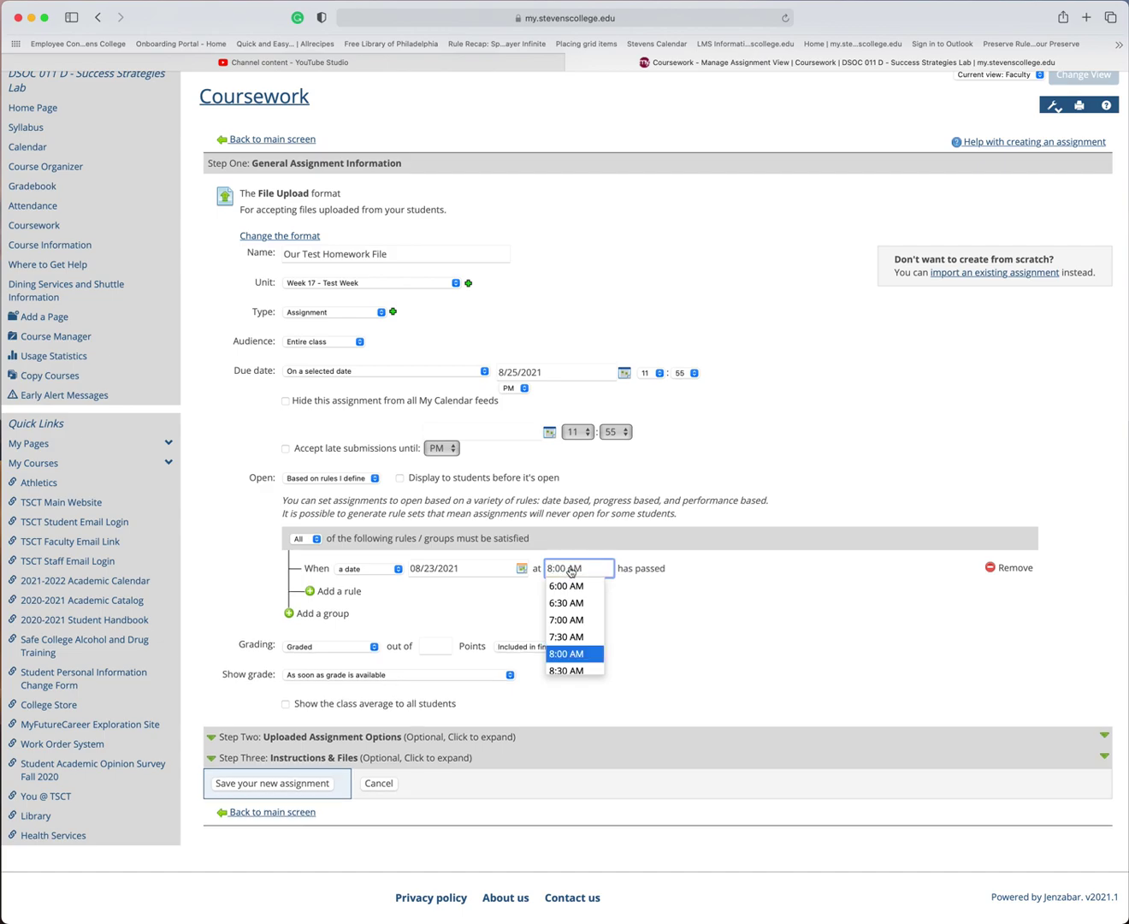
pyautogui.press('Return')
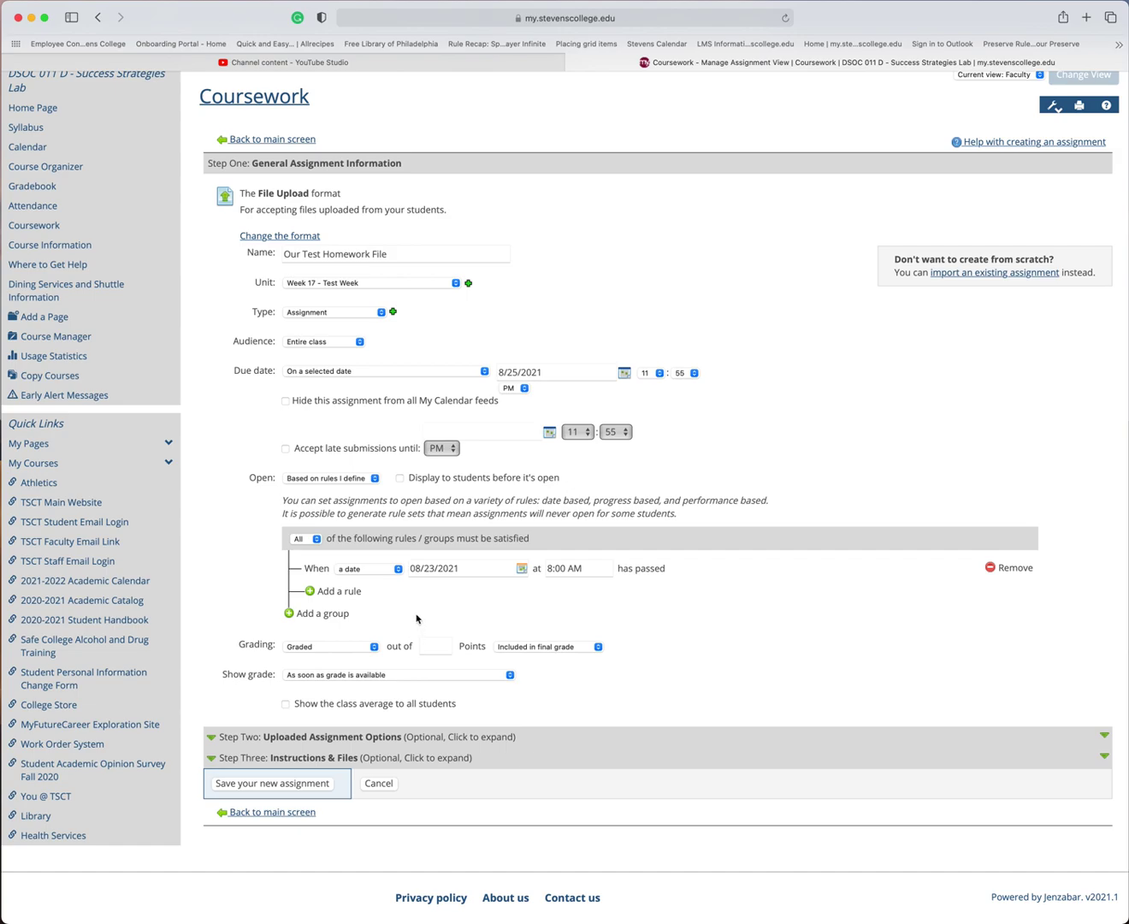
# Step: Keep Graded as the grading method, set 10 points, and expand the uploaded-assignment options
pyautogui.click(329, 652)
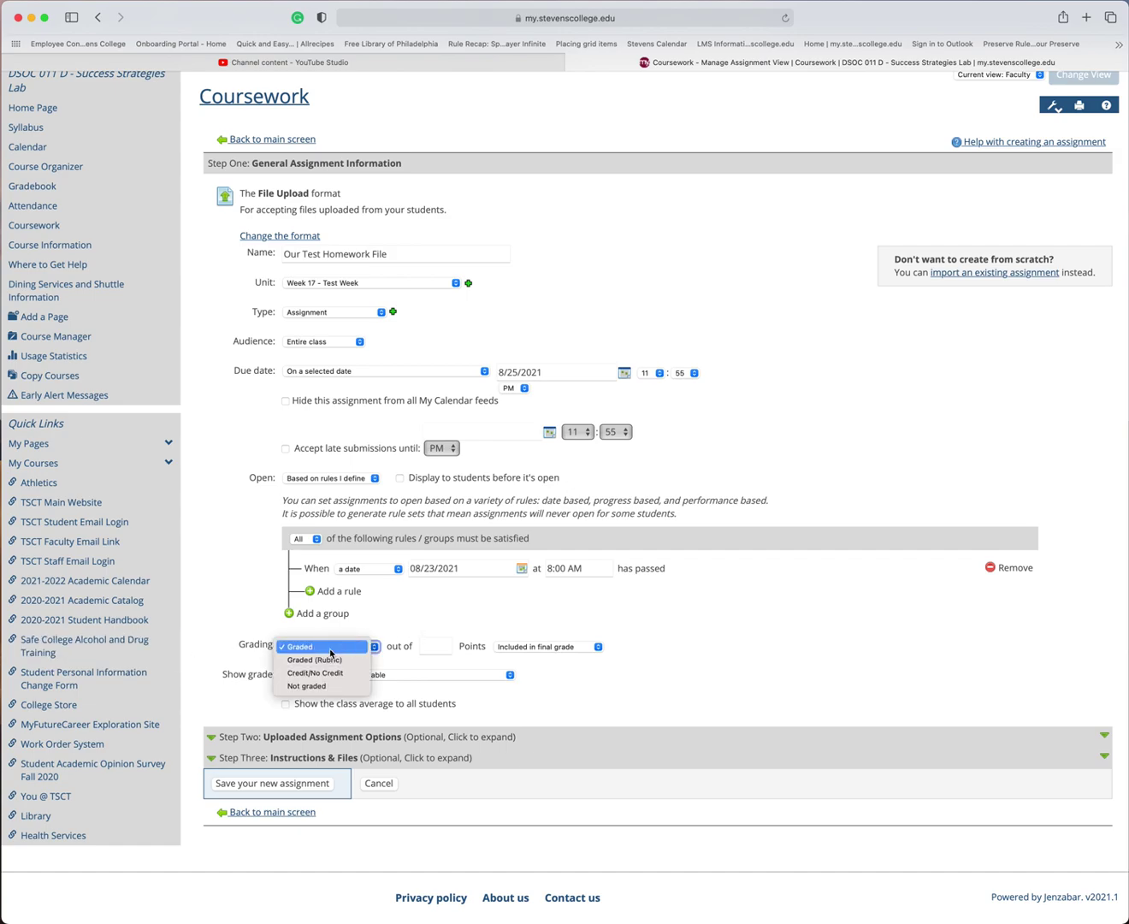
pyautogui.click(329, 649)
pyautogui.click(435, 648)
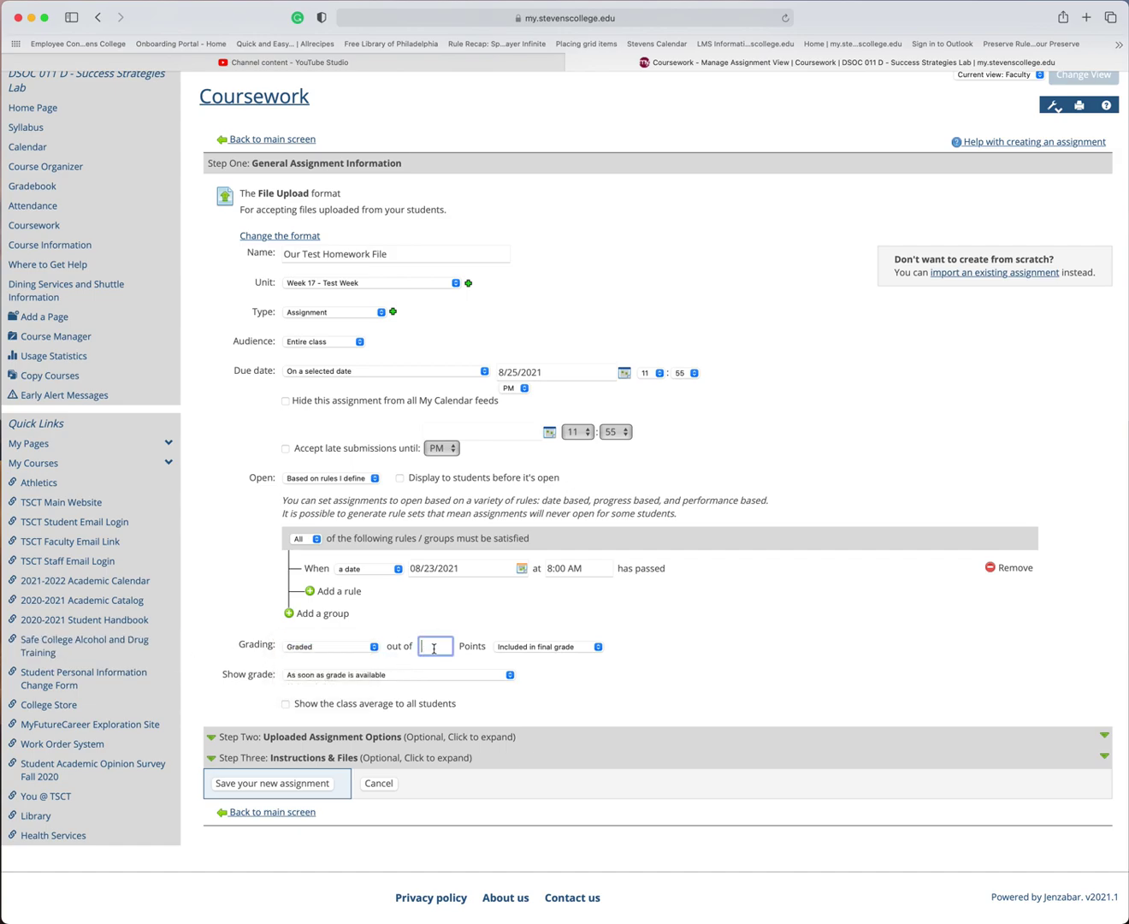
pyautogui.write('10')
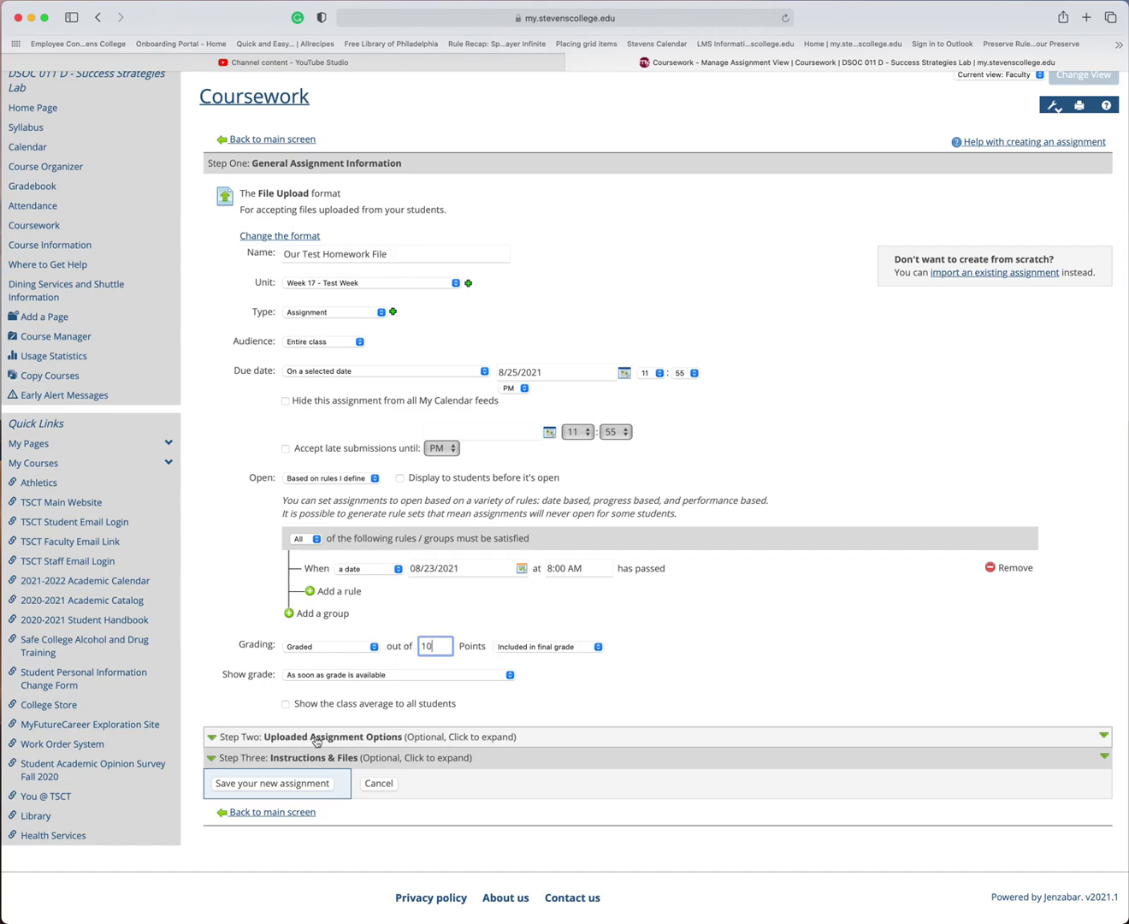
pyautogui.scroll(-2, 333, 742)
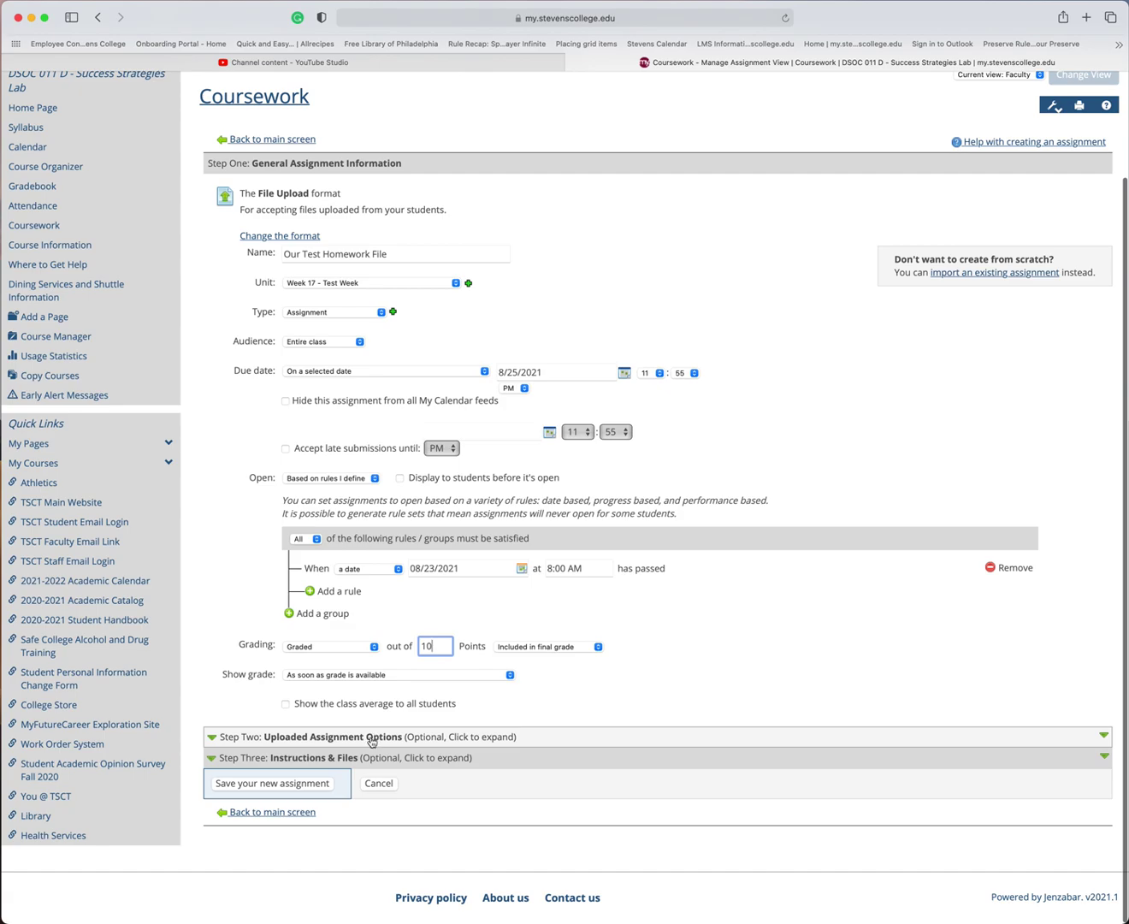
pyautogui.click(344, 742)
pyautogui.scroll(-3, 380, 723)
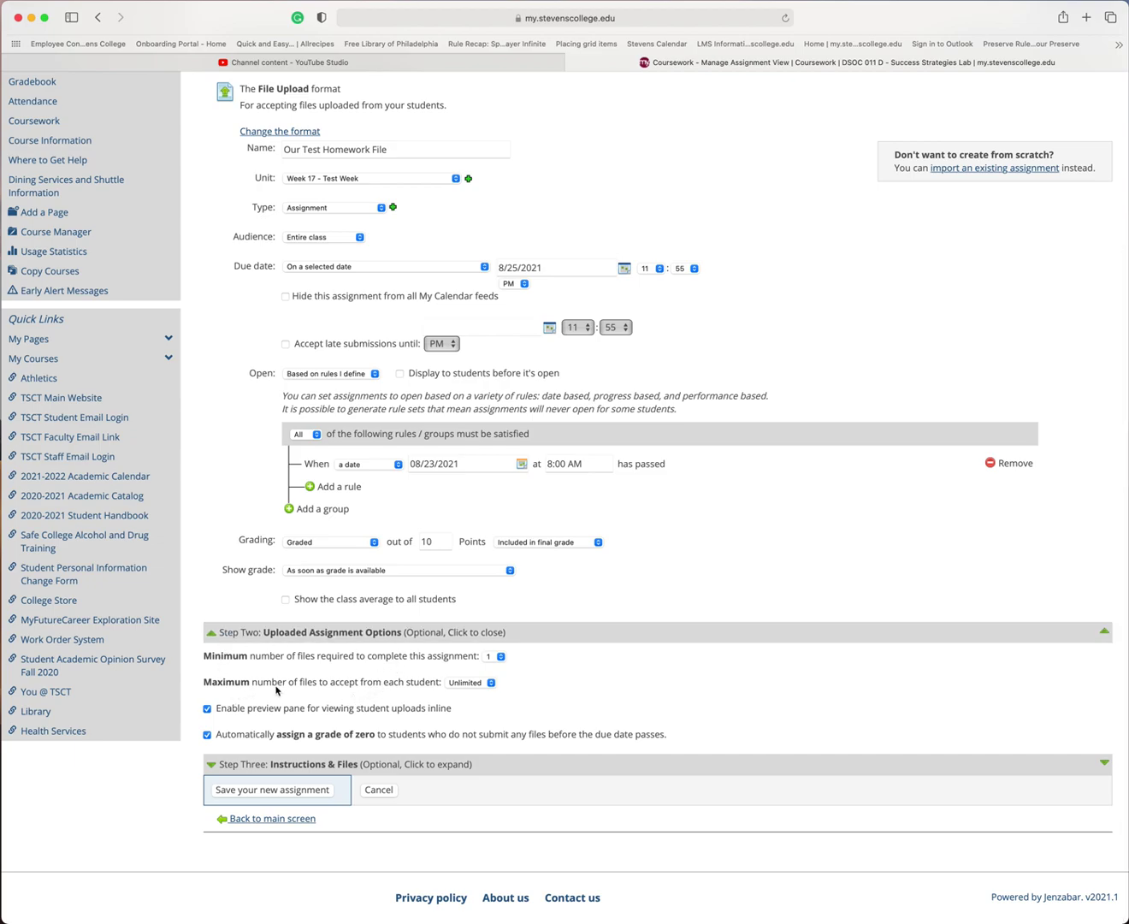
pyautogui.click(501, 657)
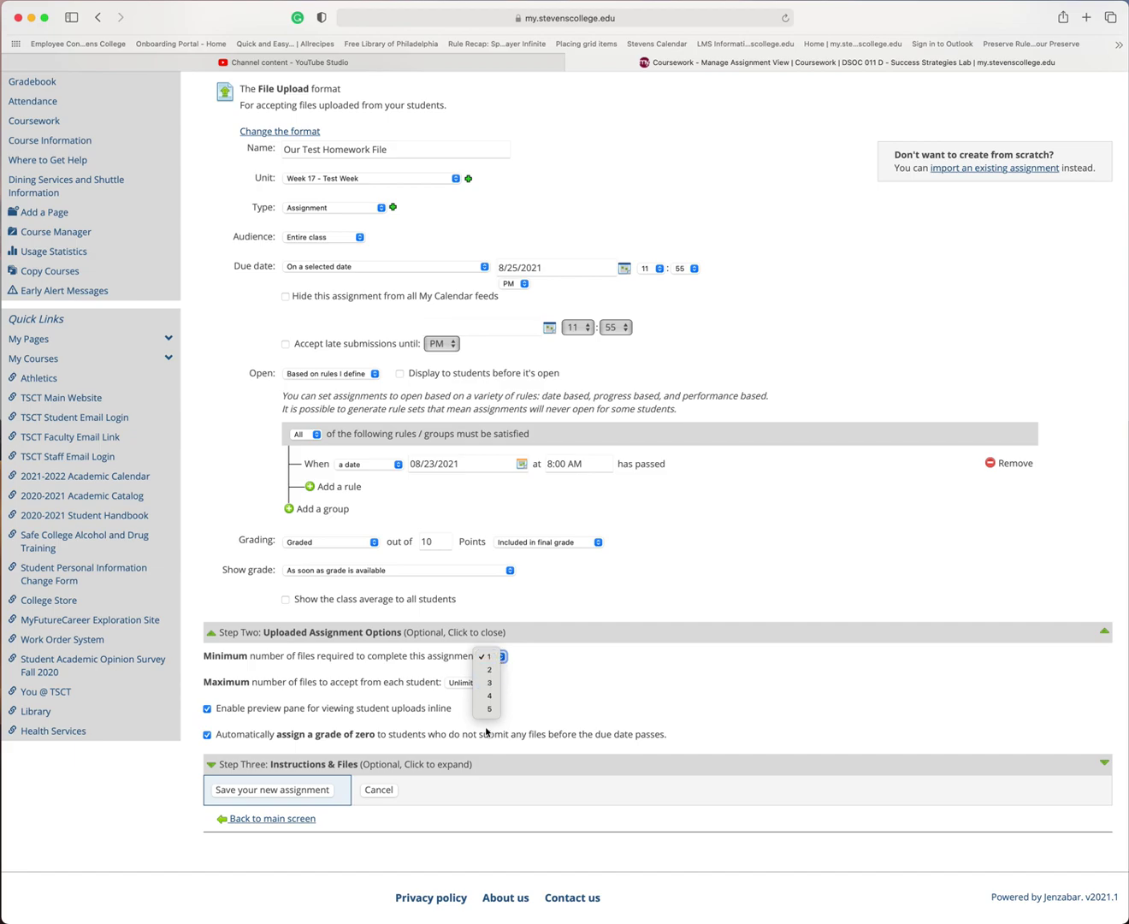
pyautogui.click(495, 658)
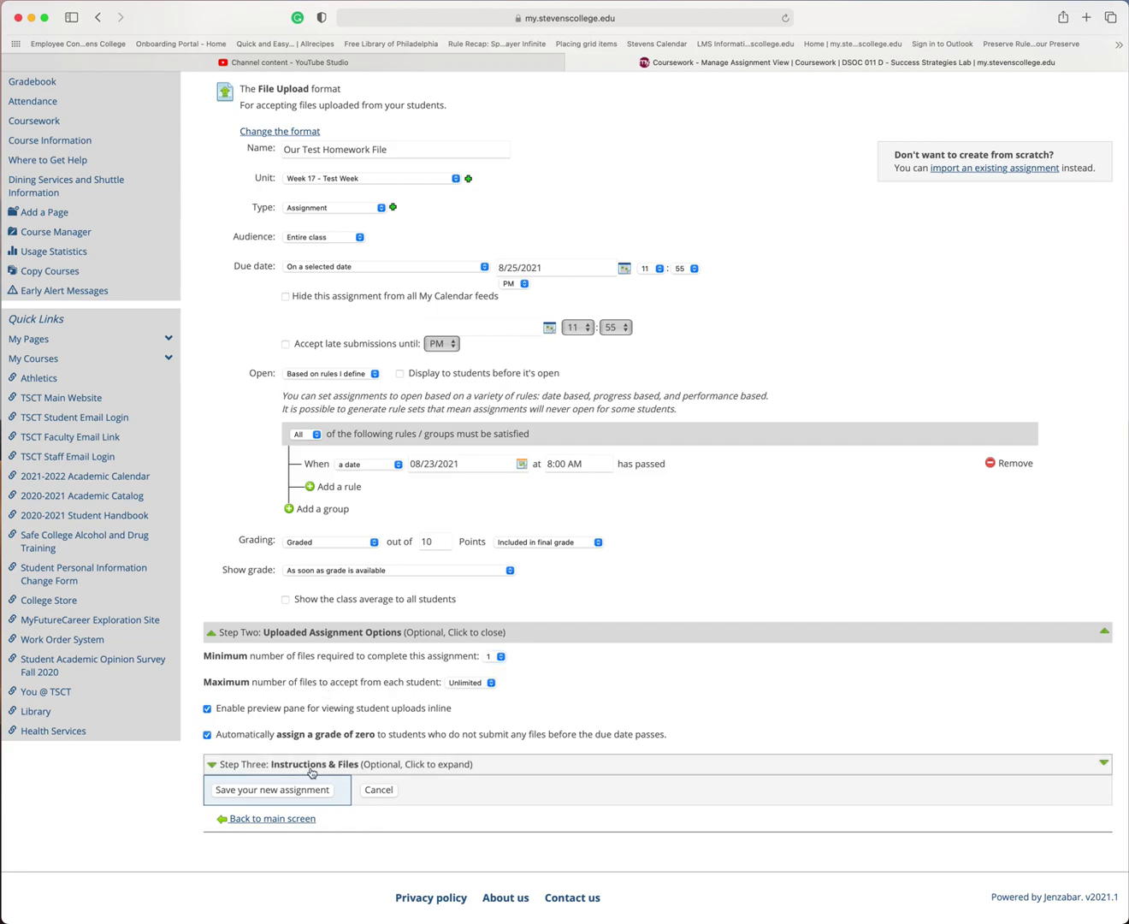
# Step: Enter 'These are the instructions.' in the Step Three Instructions editor
pyautogui.click(312, 773)
pyautogui.scroll(-5, 360, 737)
pyautogui.scroll(-3, 360, 737)
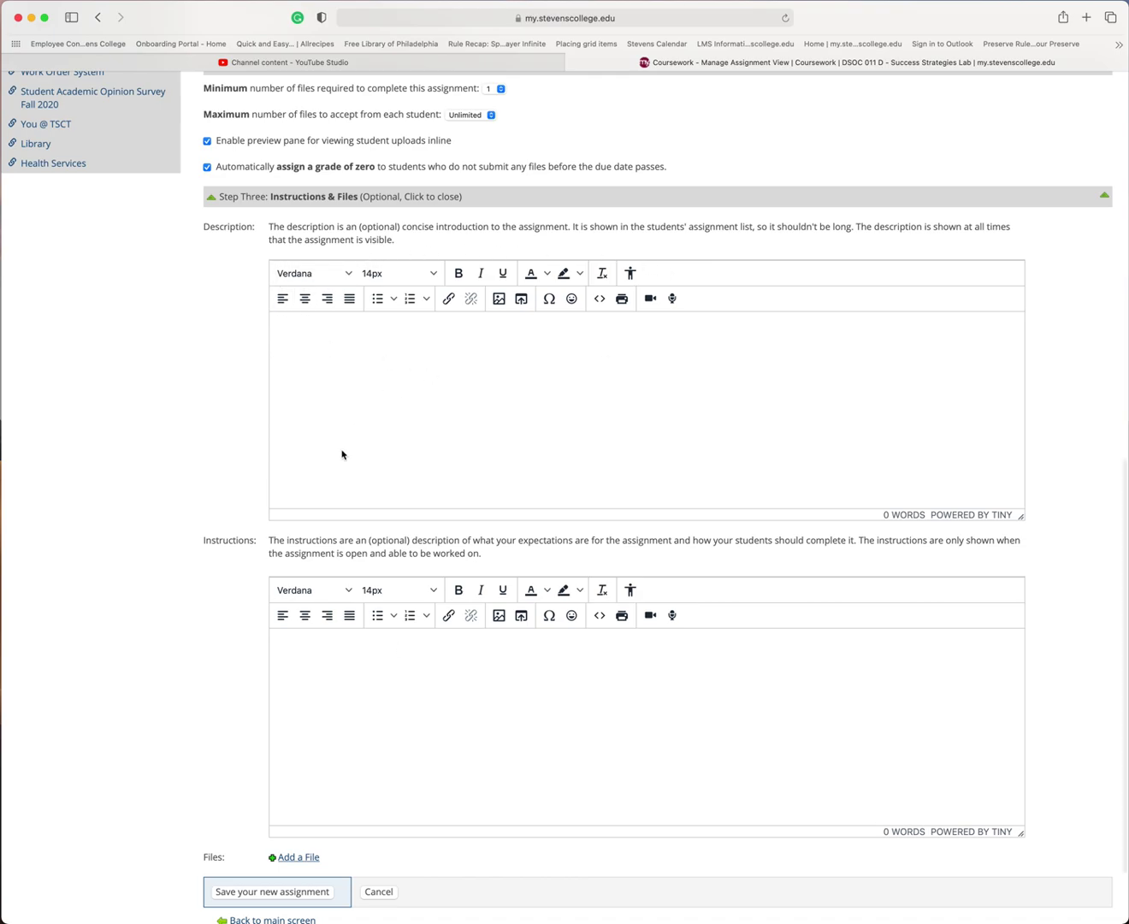
pyautogui.click(305, 661)
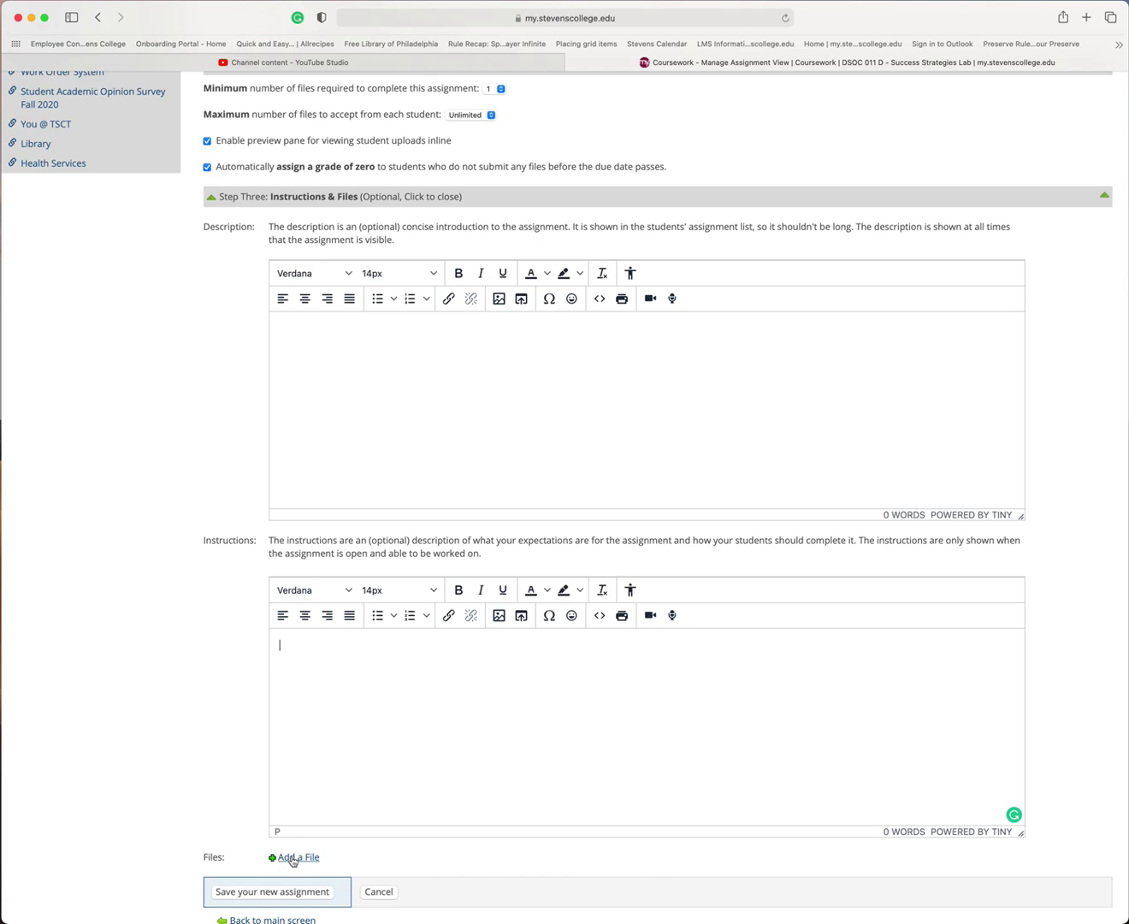
pyautogui.scroll(-3, 240, 807)
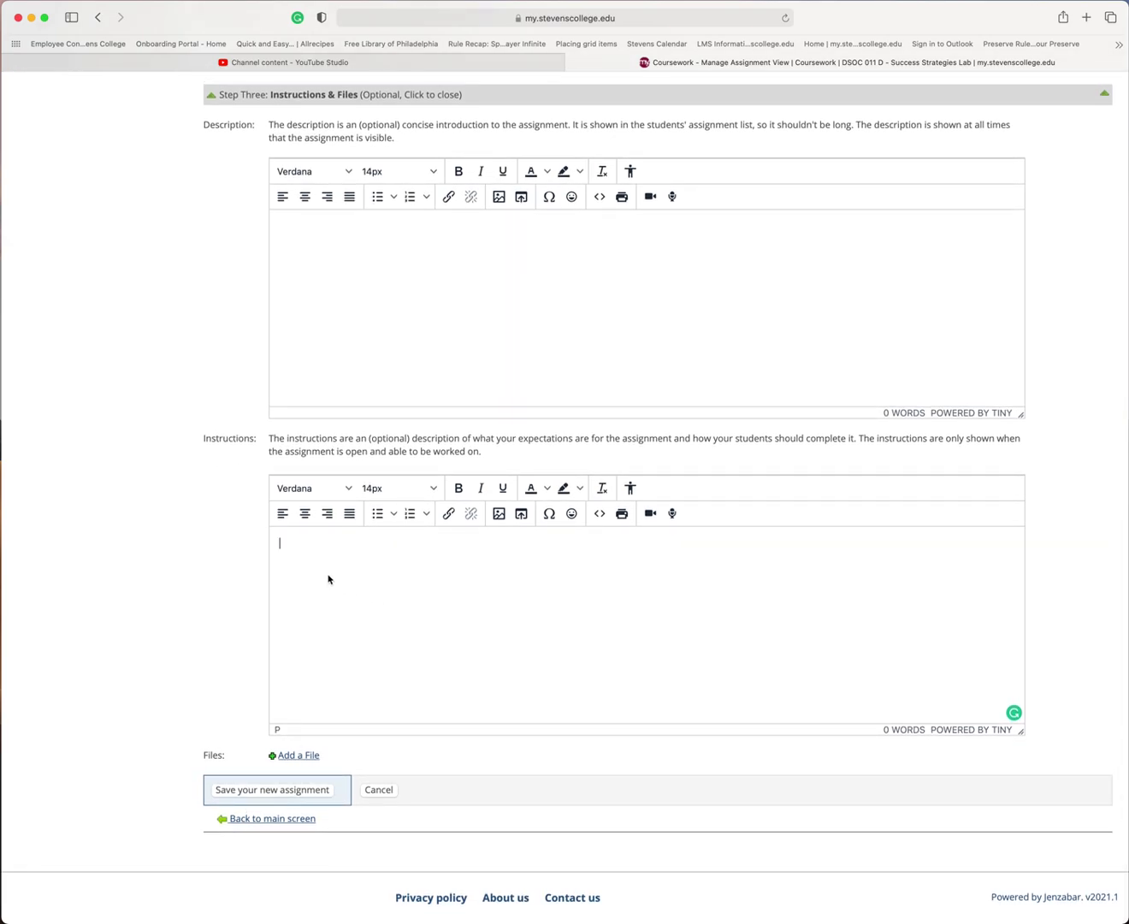
pyautogui.write('These are the instructions.')
# Step: Save the assignment and expand Week 17 - Test Week to check Our Test Homework File
pyautogui.click(272, 791)
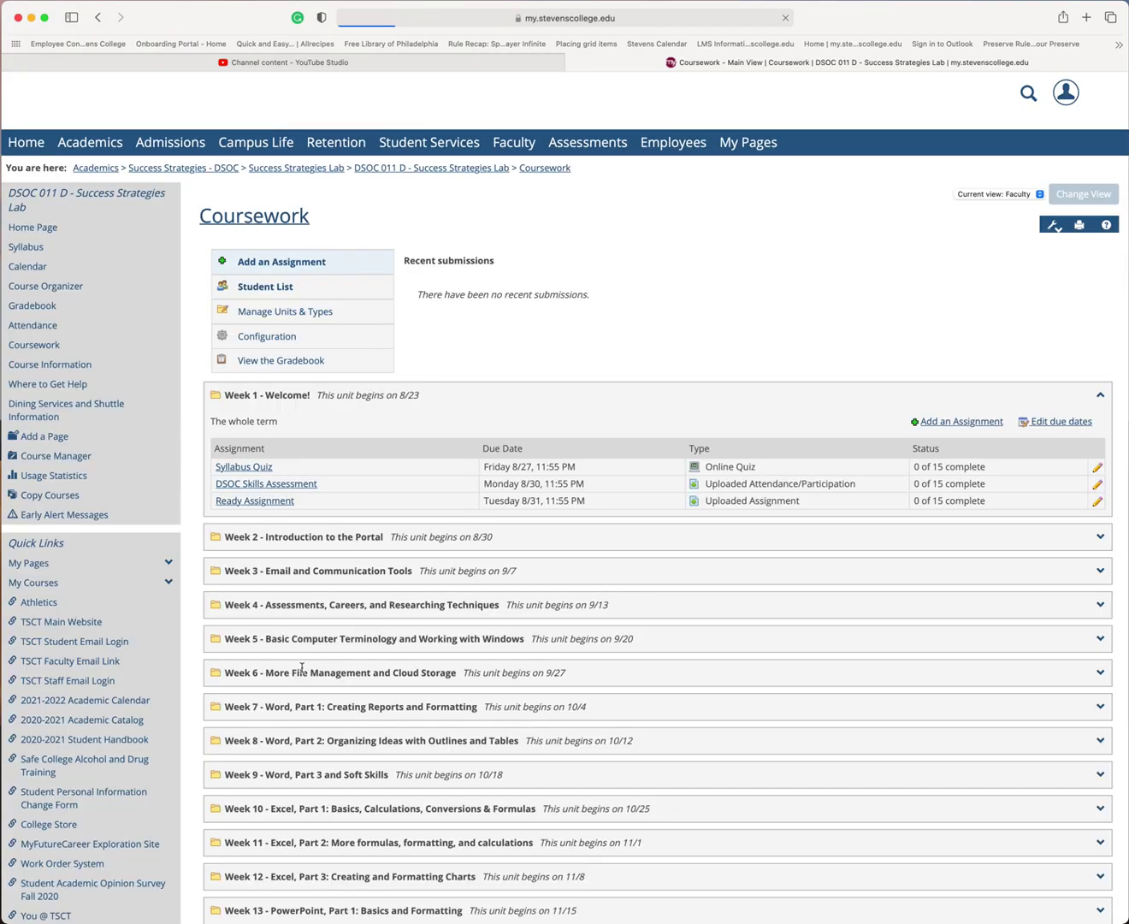
pyautogui.scroll(-5, 394, 572)
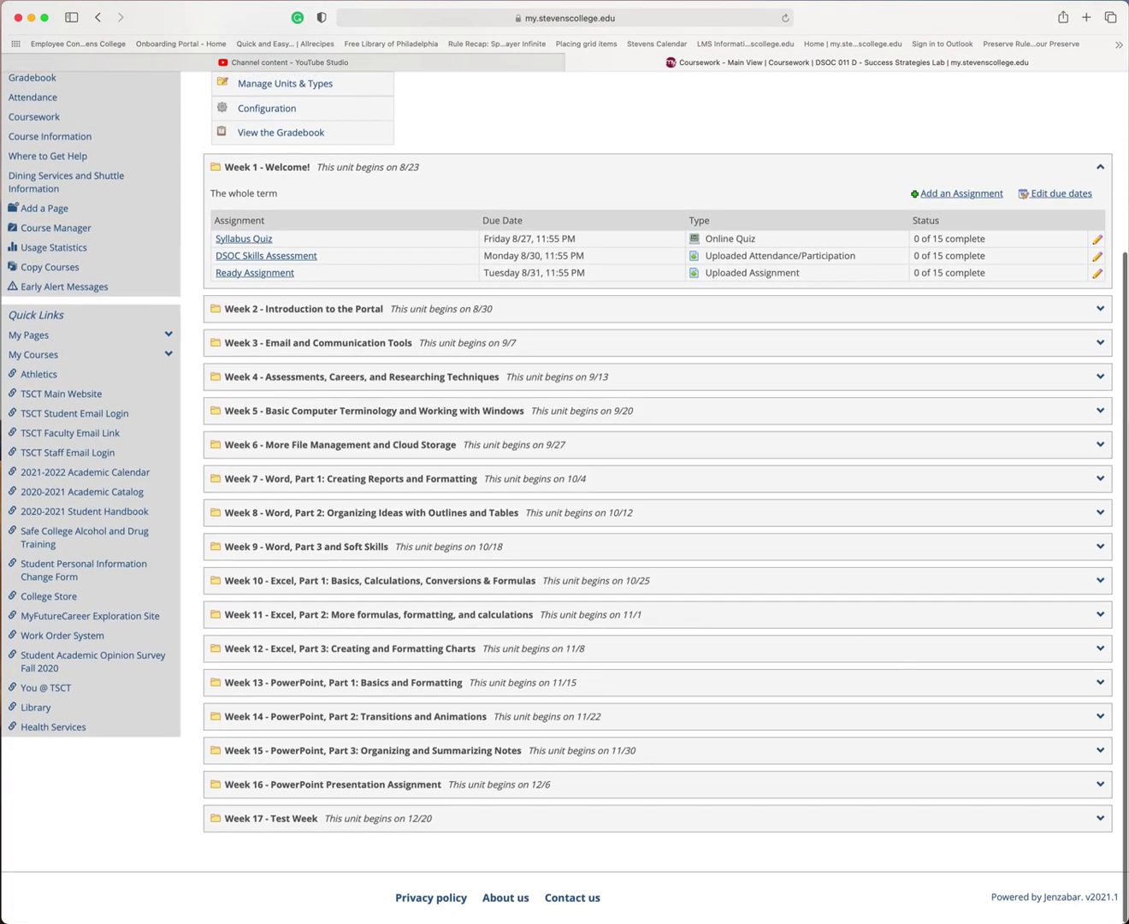
pyautogui.click(1100, 819)
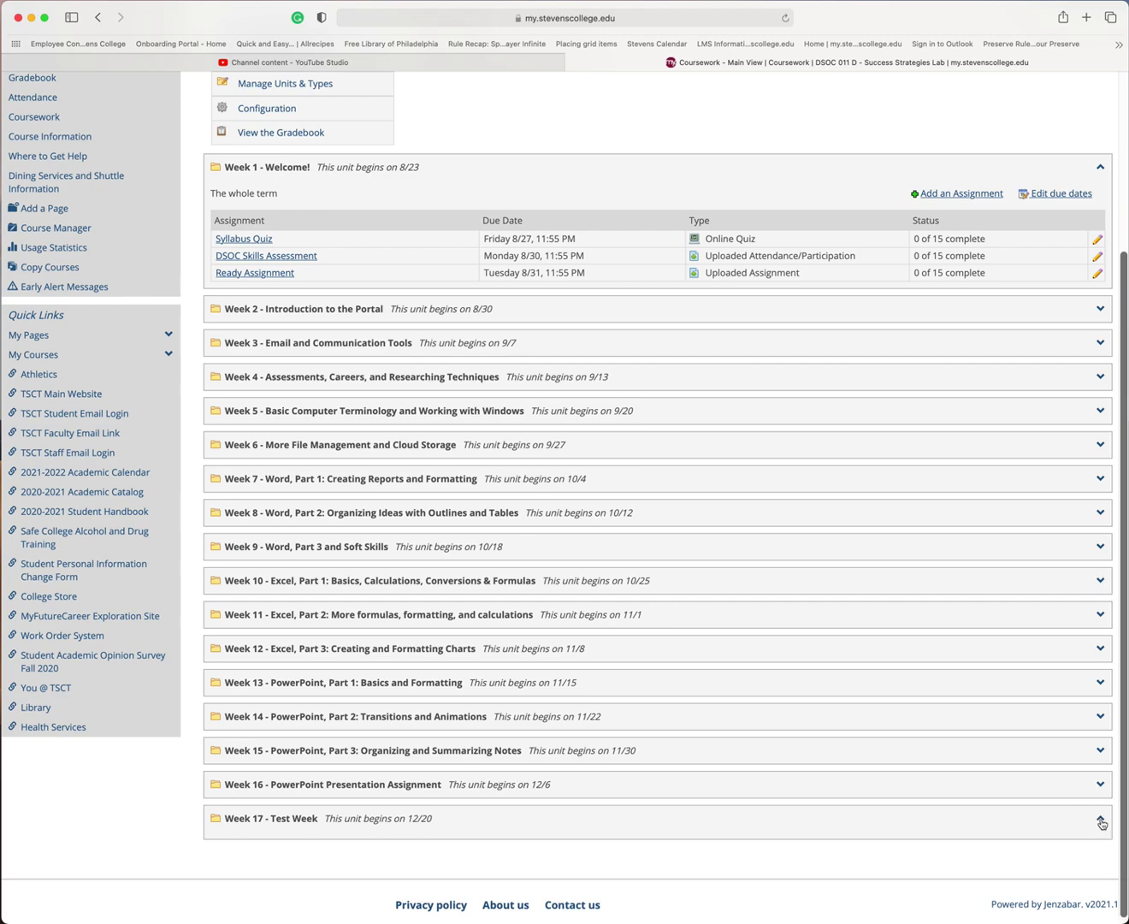
pyautogui.scroll(-2, 682, 720)
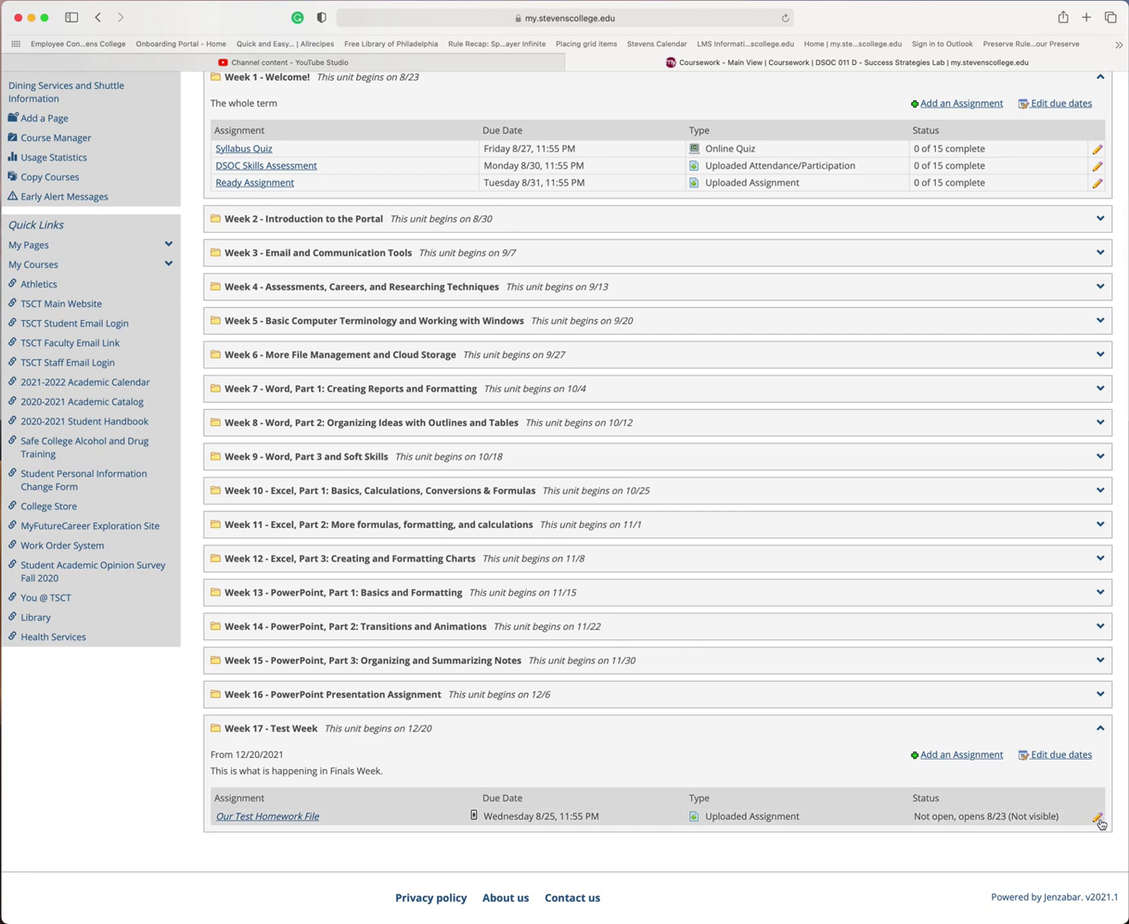
pyautogui.scroll(5, 860, 761)
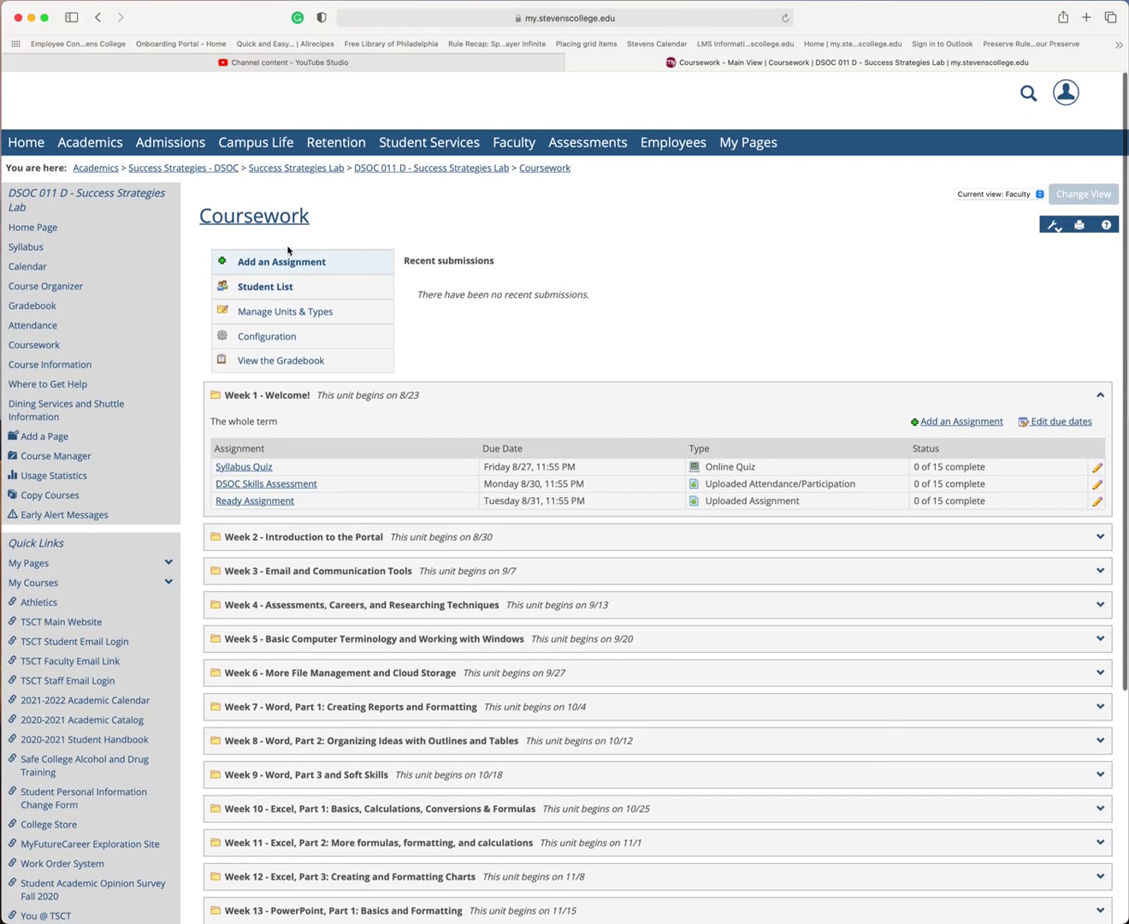
# Step: Delete the Week 17 - Test Week unit and its assignments via Manage Units & Types
pyautogui.click(292, 315)
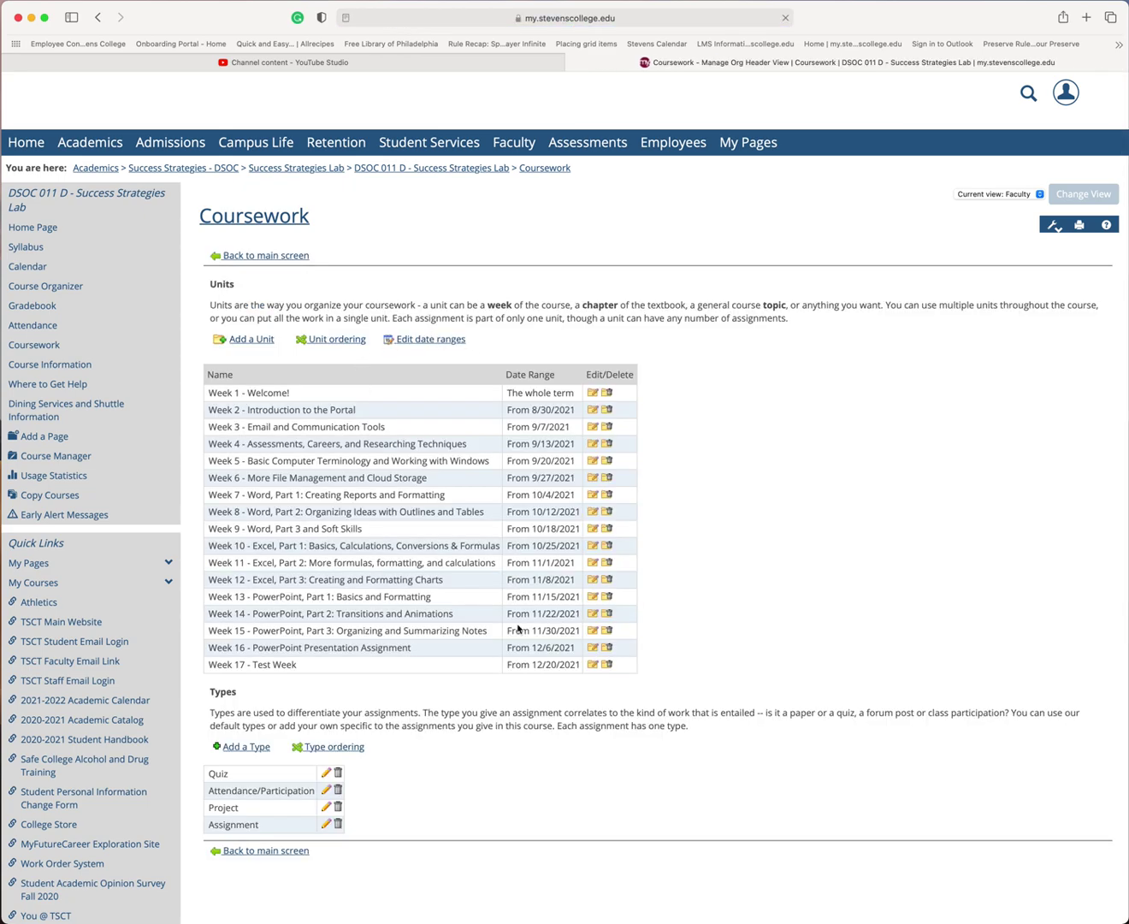
pyautogui.click(607, 666)
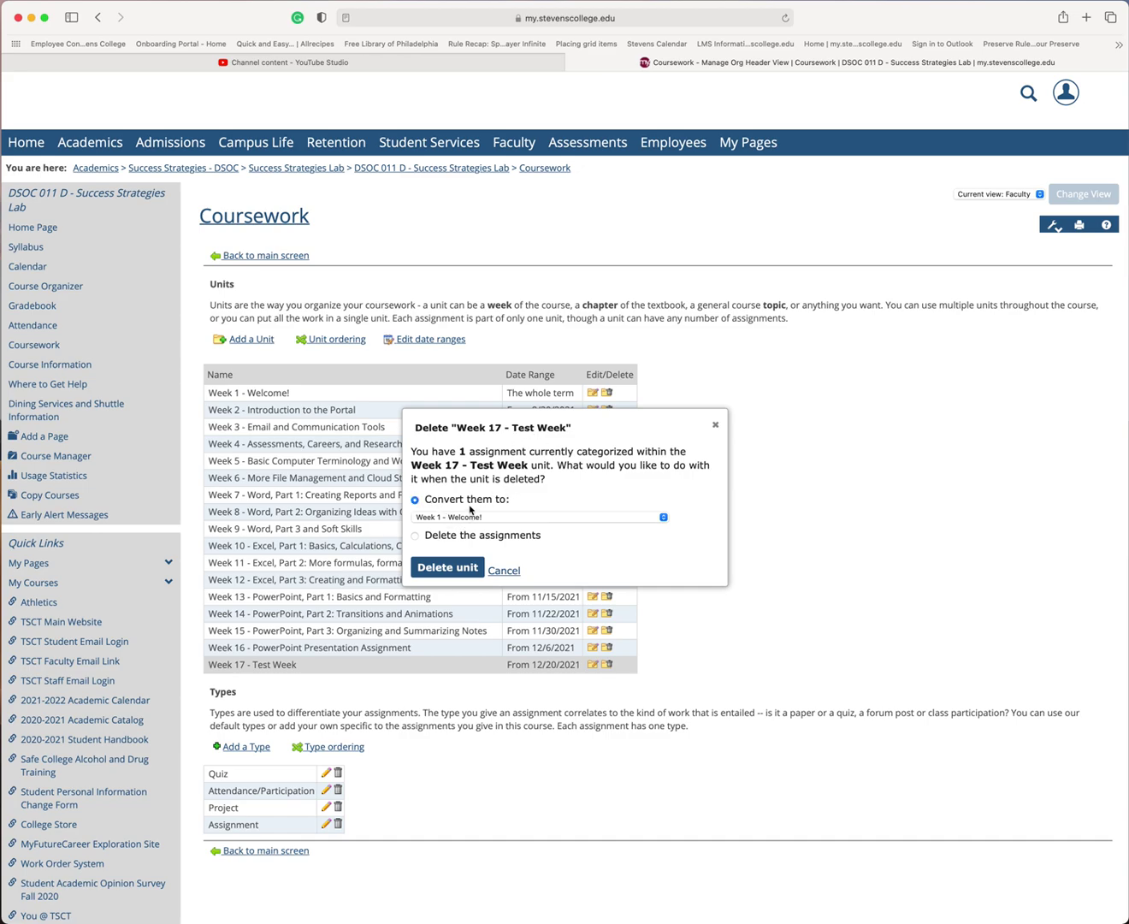
pyautogui.click(414, 537)
pyautogui.click(442, 568)
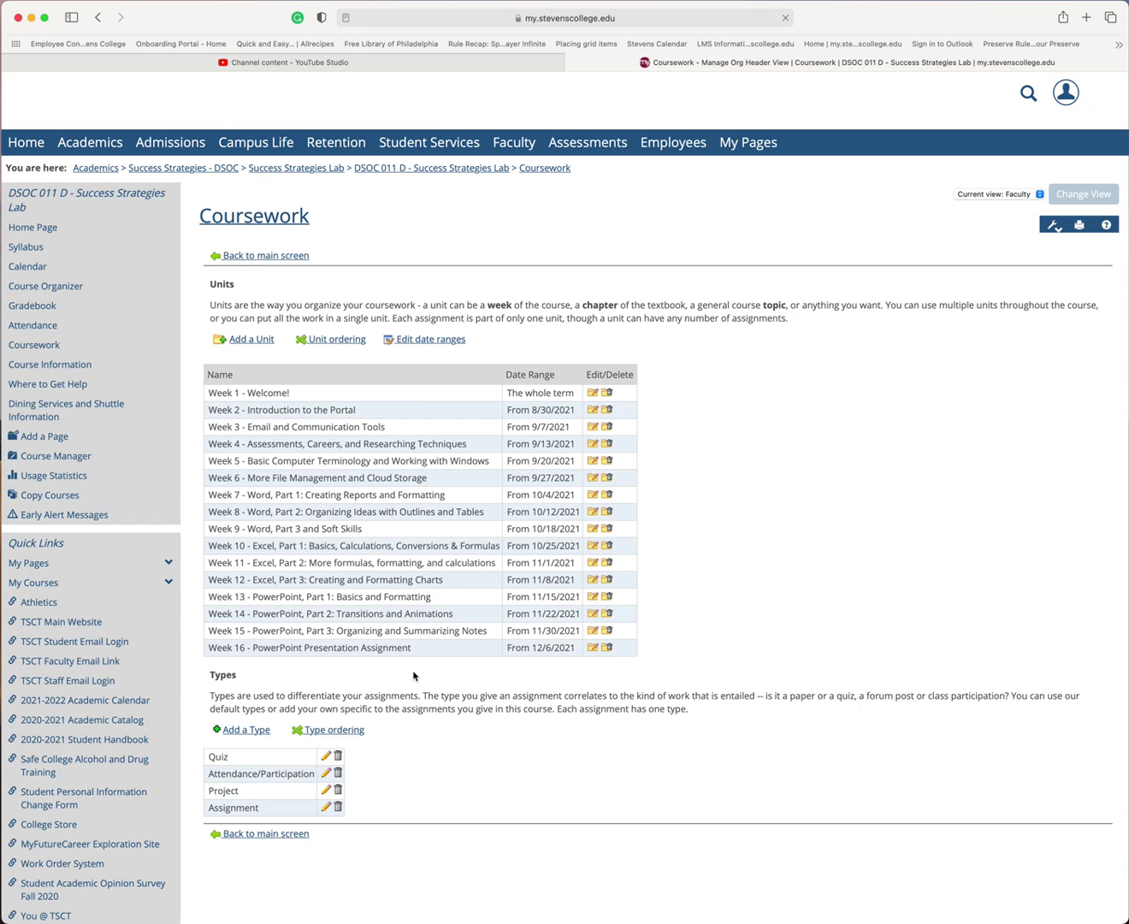
# Step: Return to the Coursework overview, now ending at Week 16
pyautogui.click(260, 221)
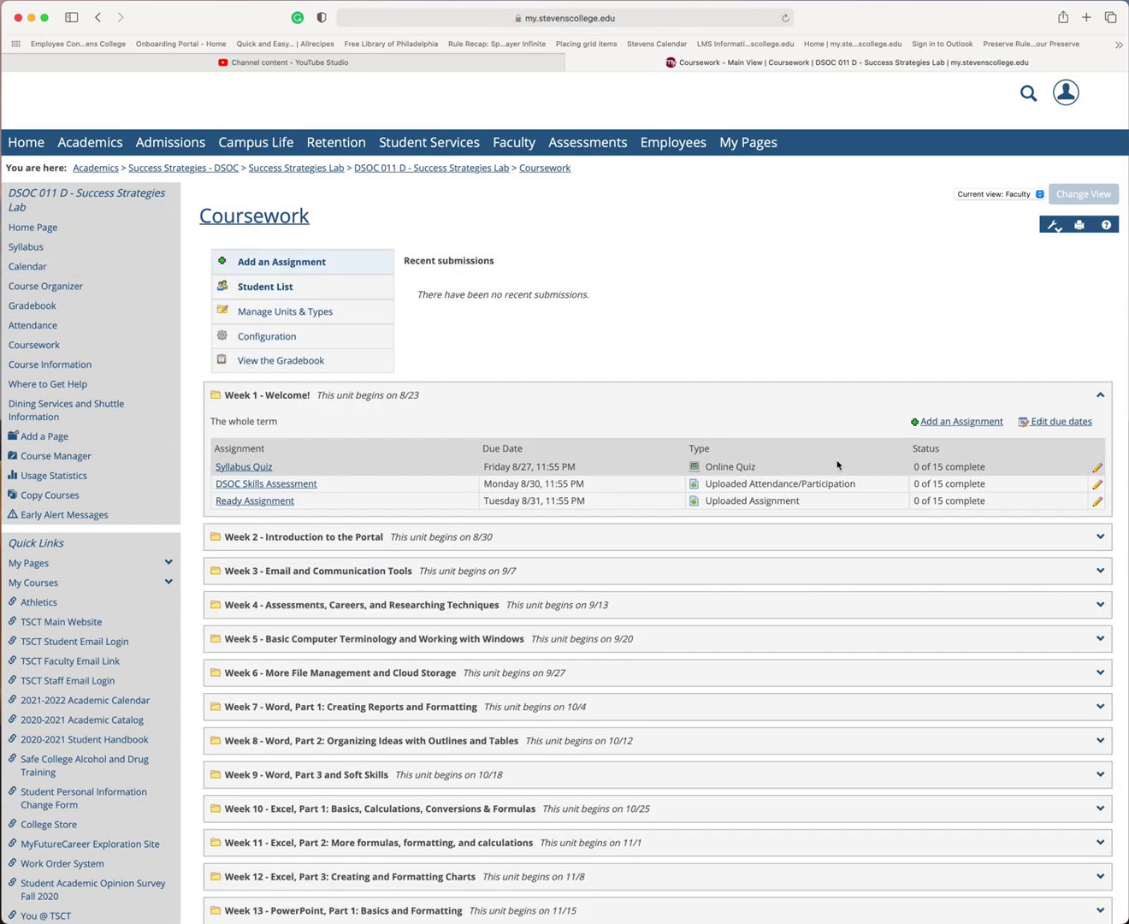